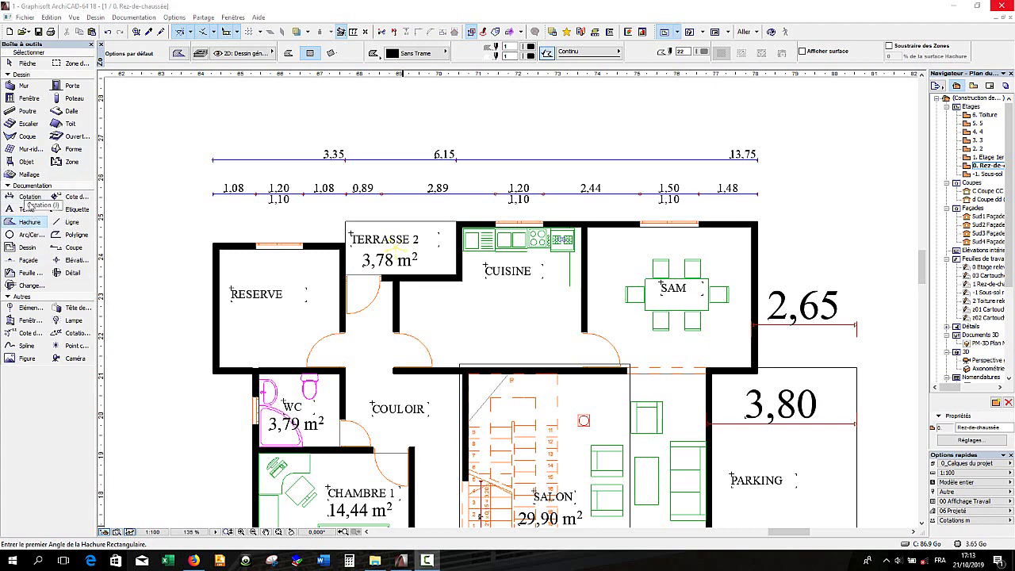
key("ctrl+t")
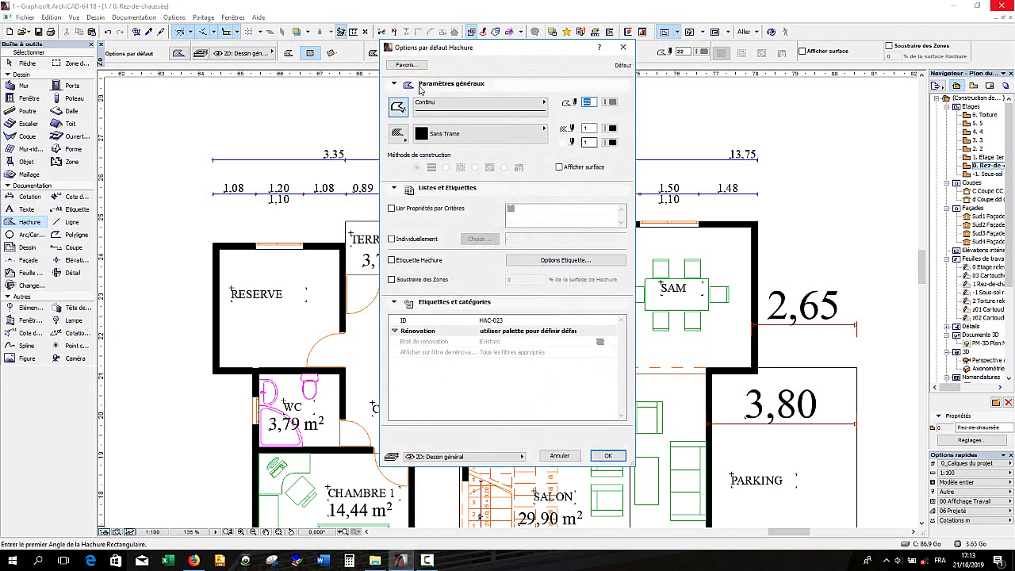
key("Escape")
key("Escape")
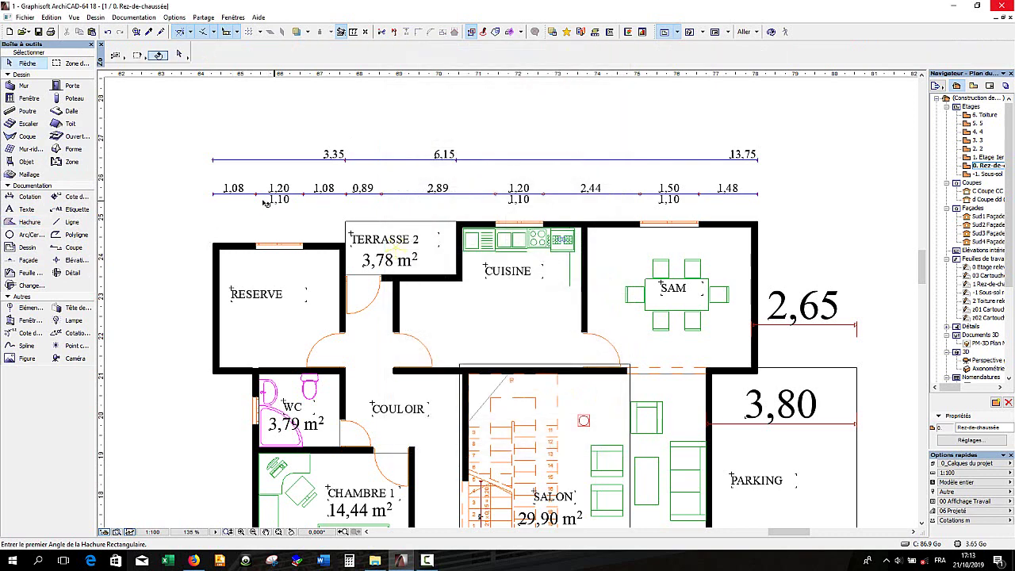
Set the default text height of the Cotation tool to 2,00 mm
left_click(31, 200)
key("ctrl+t")
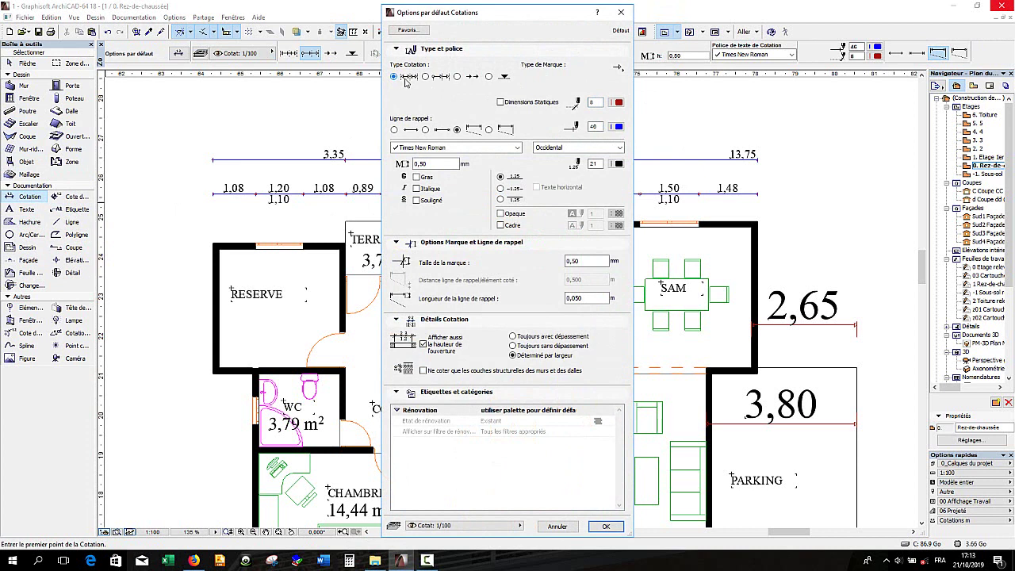
left_click(432, 164)
left_click_drag(433, 164, 402, 164)
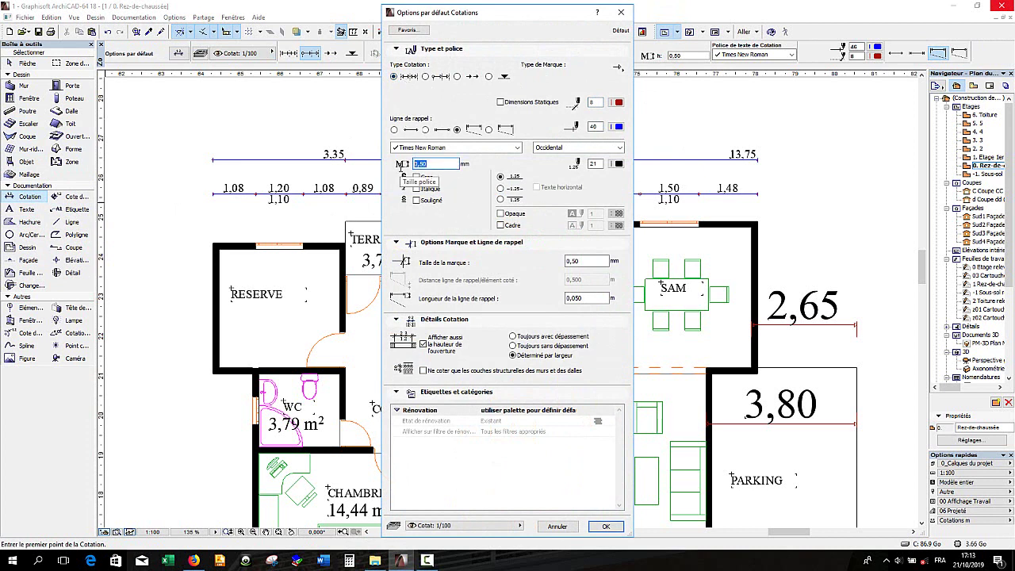
type("2,00")
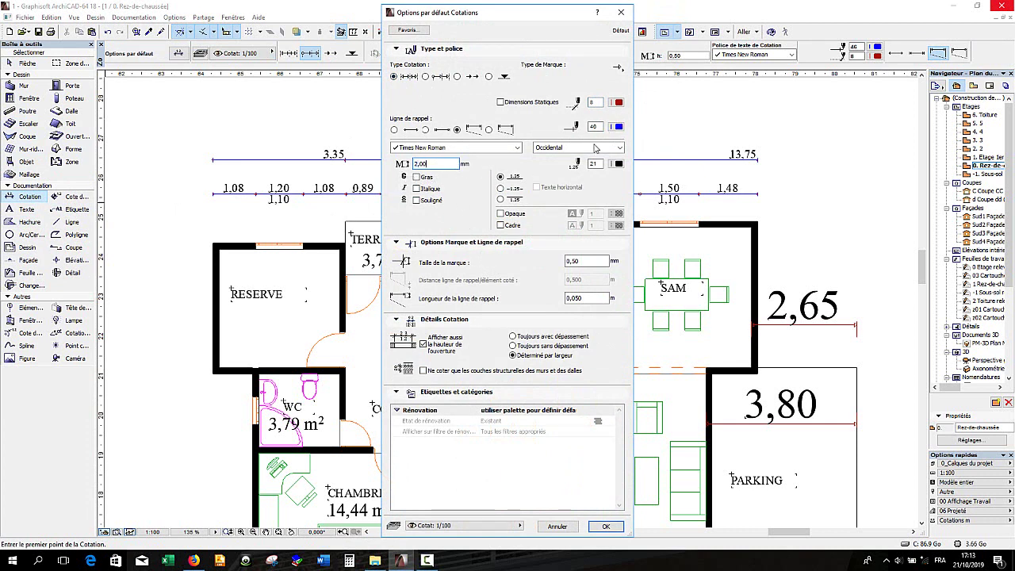
left_click(606, 526)
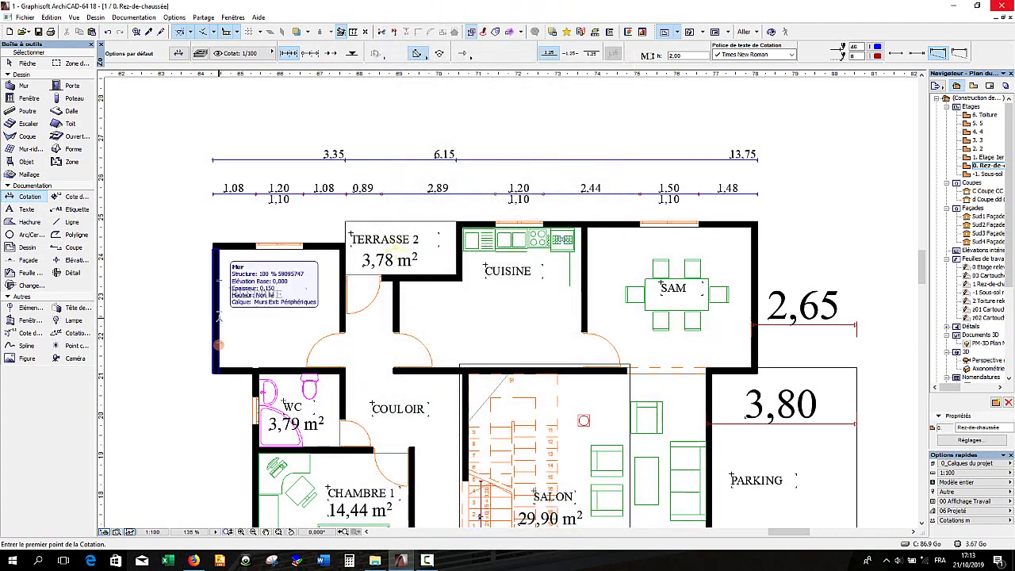
Place a horizontal dimension chain through RESERVE, the passage, CUISINE and SAM, picking all five vertical walls
left_click(217, 321)
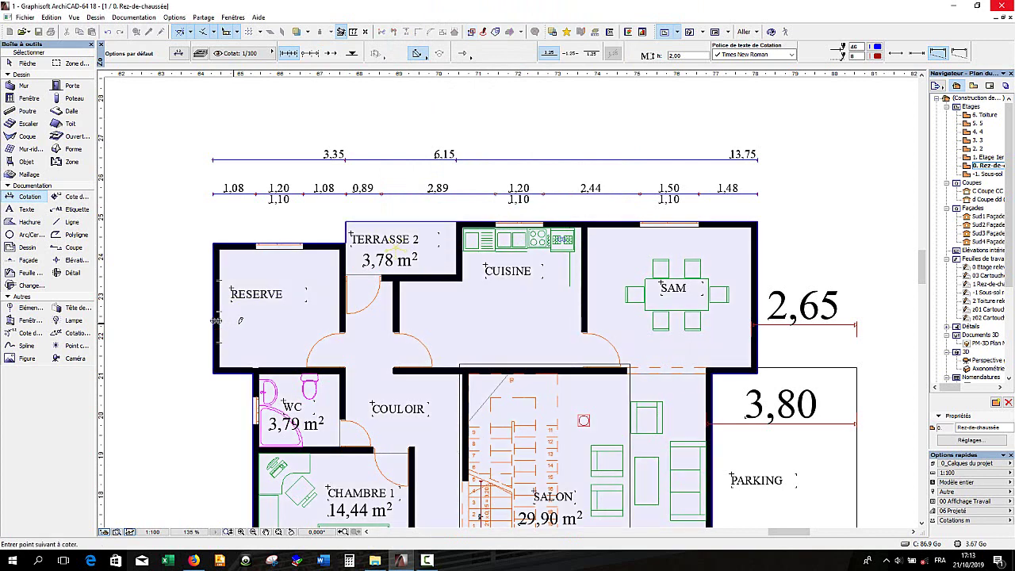
left_click(344, 323)
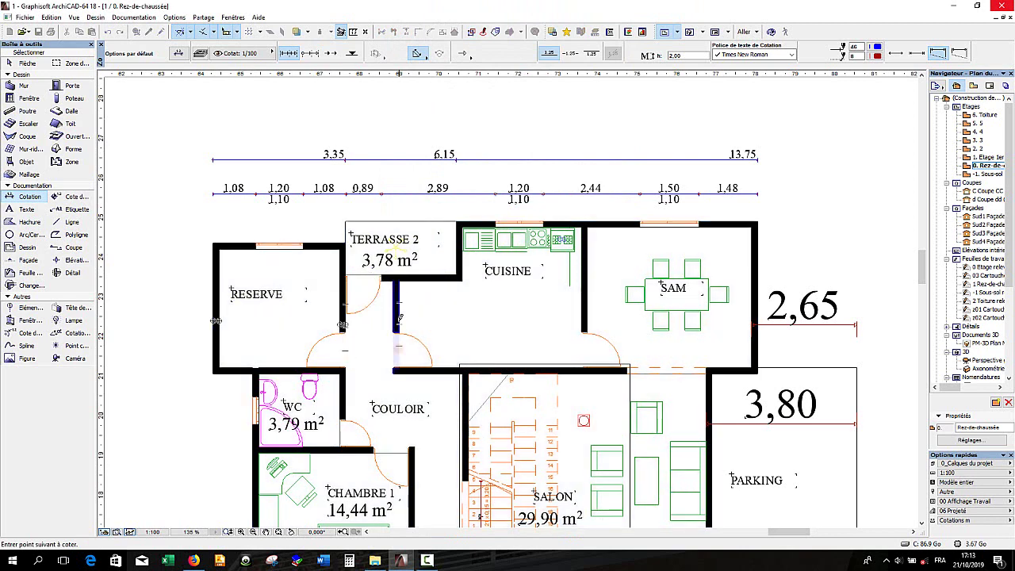
left_click(397, 322)
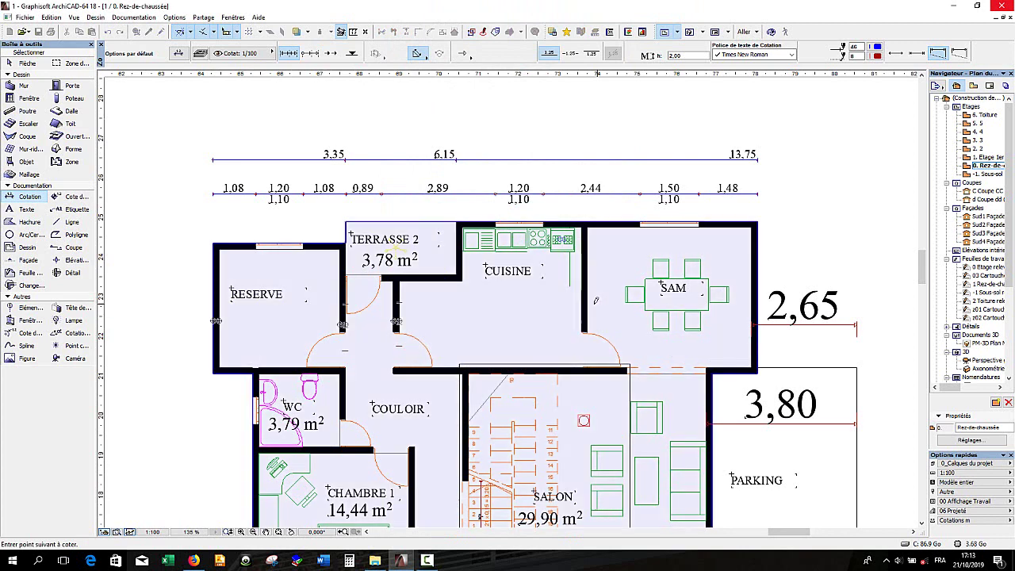
left_click(588, 302)
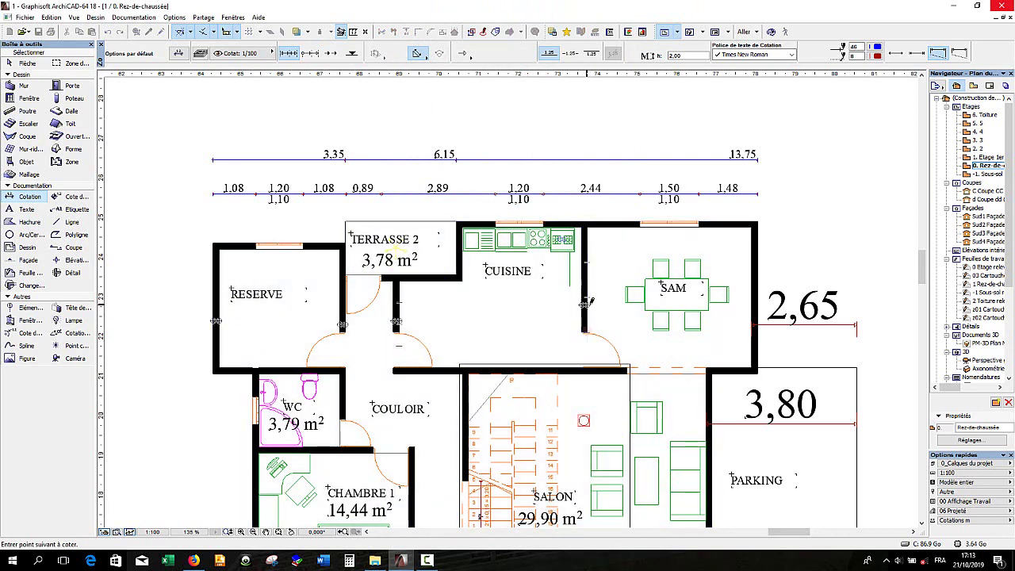
left_click(755, 306)
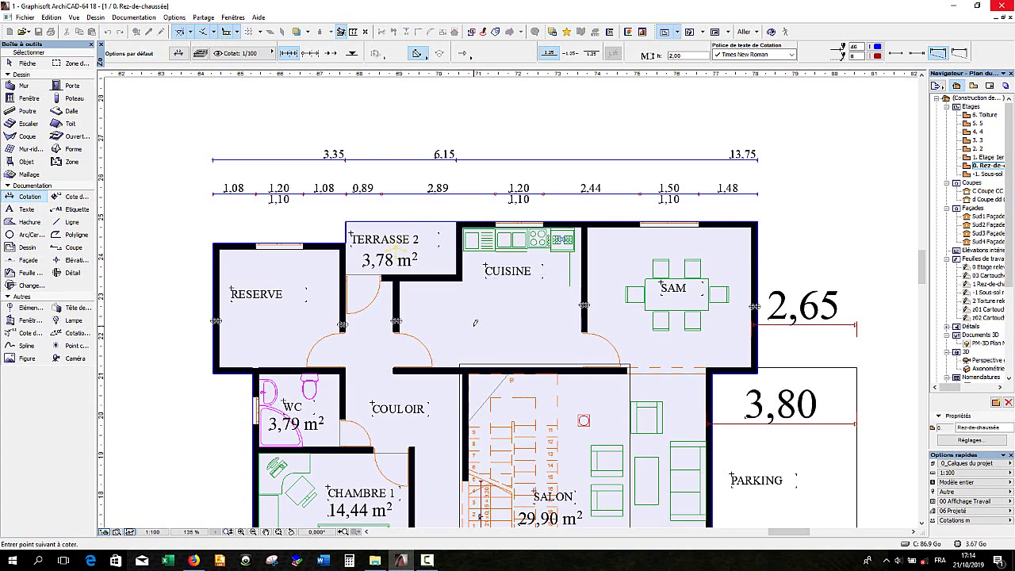
double_click(476, 321)
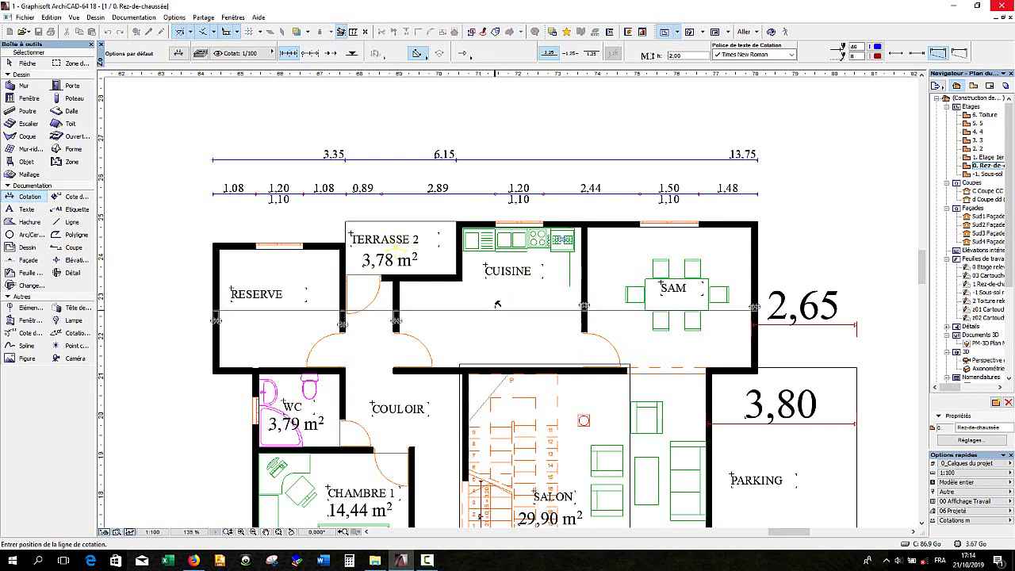
key("Escape")
left_click(498, 294)
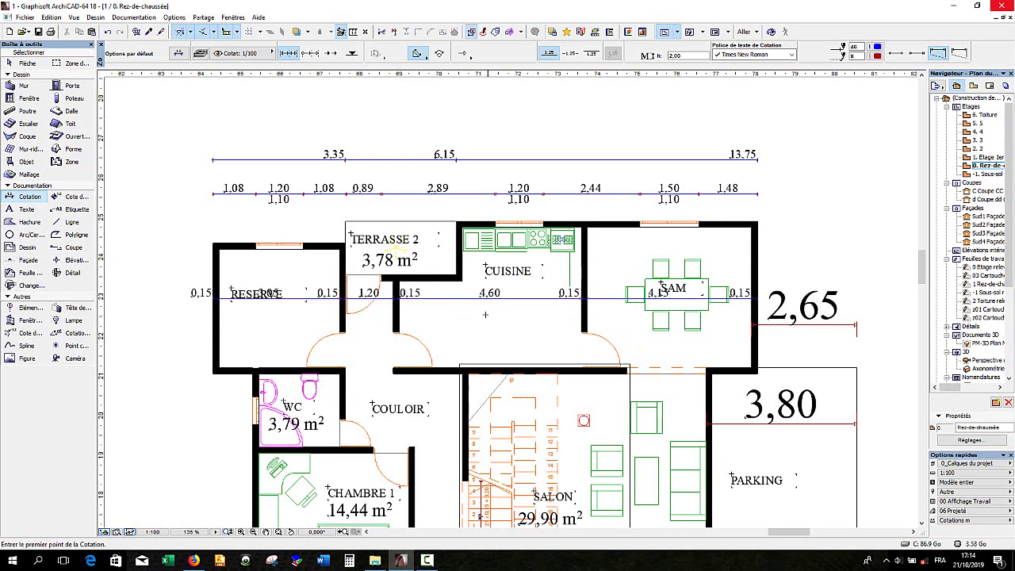
key("Escape")
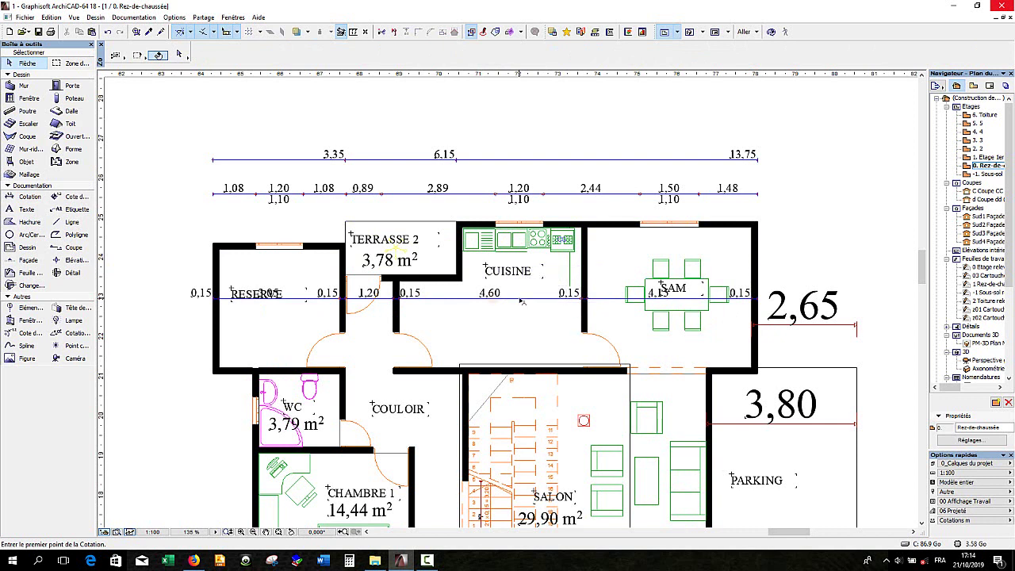
Move the new interior dimension chain about 1,37 m down, clear of the RESERVE and SAM labels, and deselect it
left_click(521, 299)
left_click(521, 299)
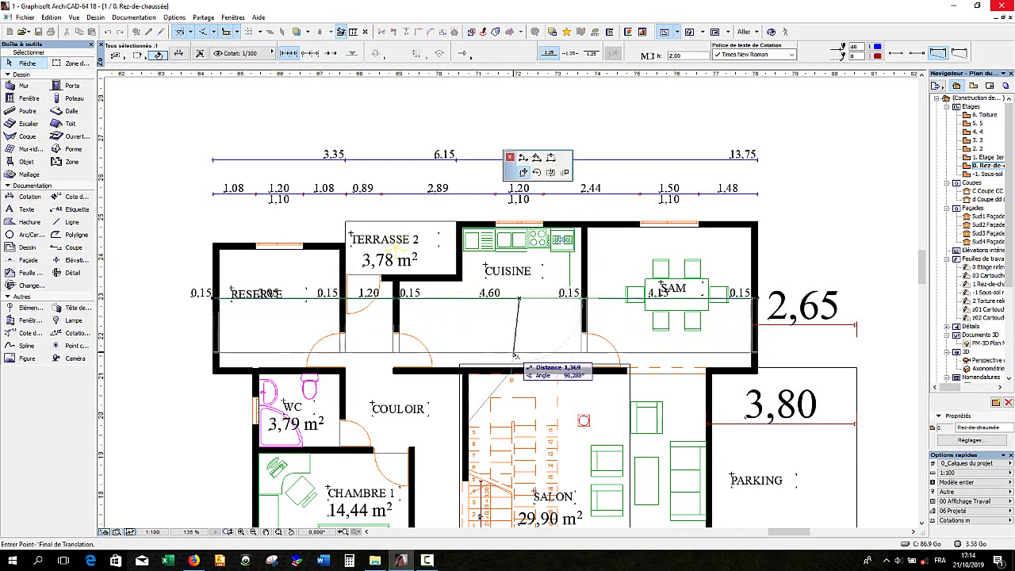
left_click(516, 354)
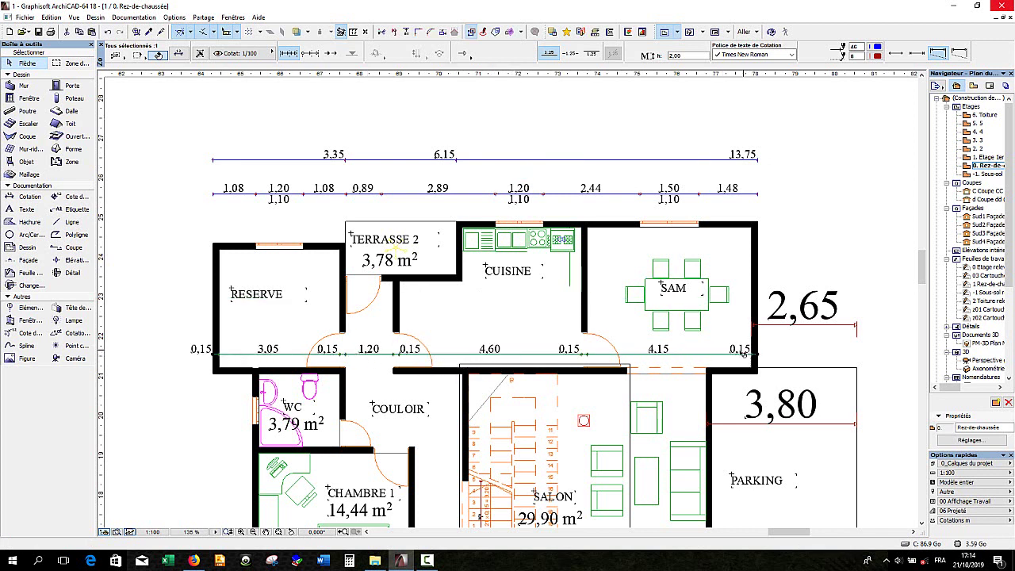
scroll(574, 329, "up", 3)
scroll(577, 357, "down", 5)
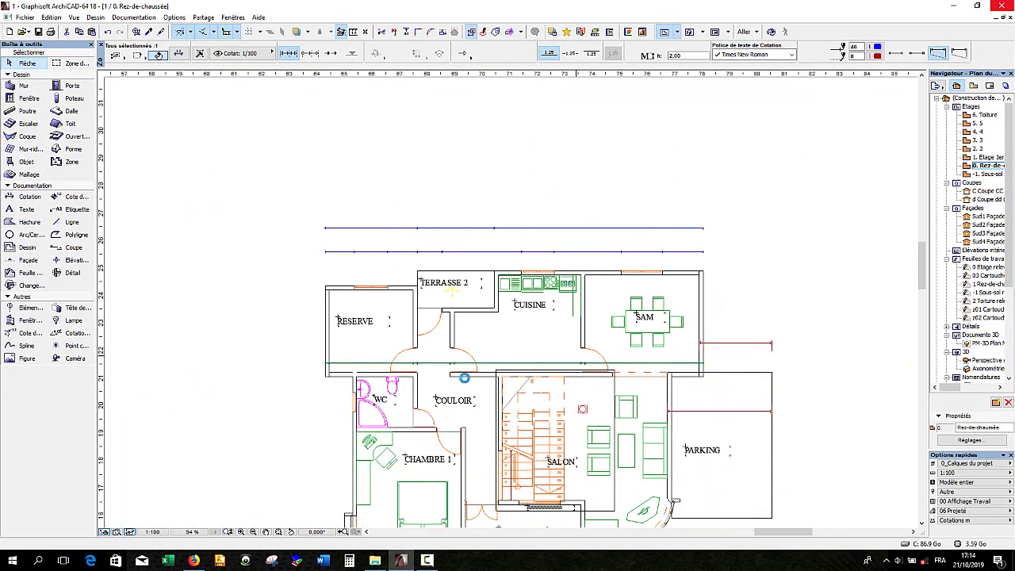
scroll(524, 387, "up", 1)
left_click(324, 337)
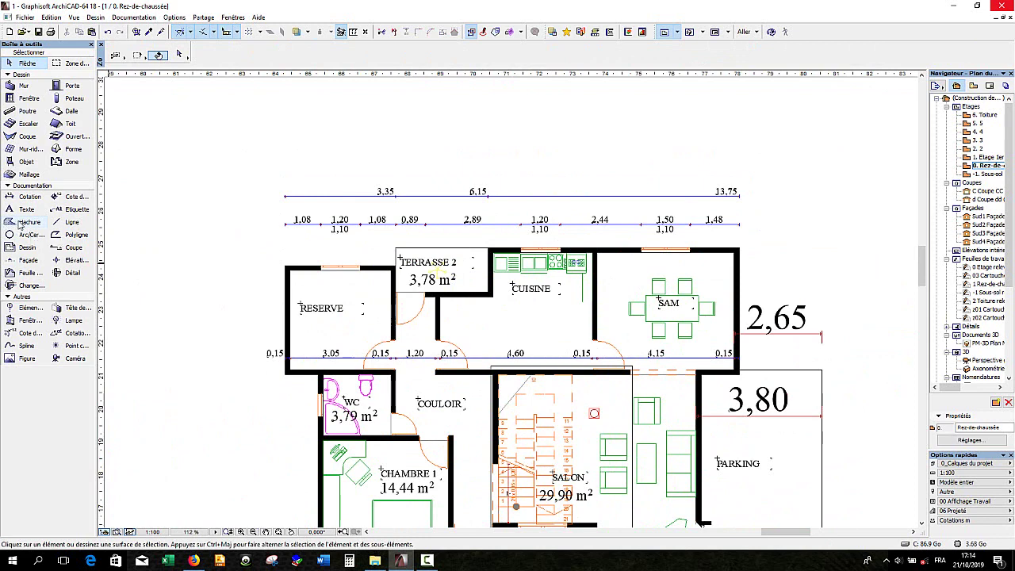
Configure the Hachure defaults with pen 121 for both the hatch and its background, the Sans Trame pattern and Afficher surface enabled
double_click(18, 223)
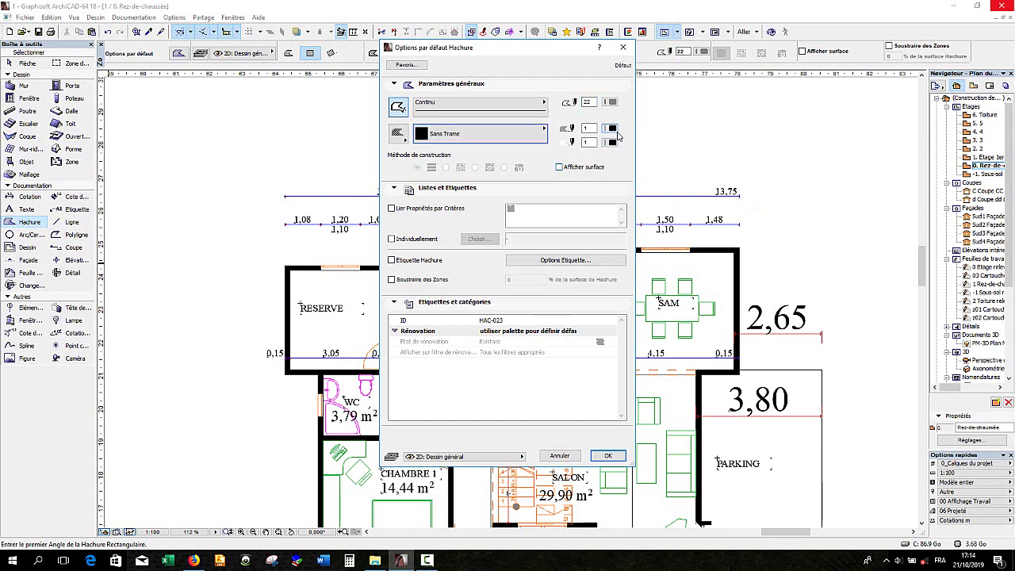
left_click(614, 129)
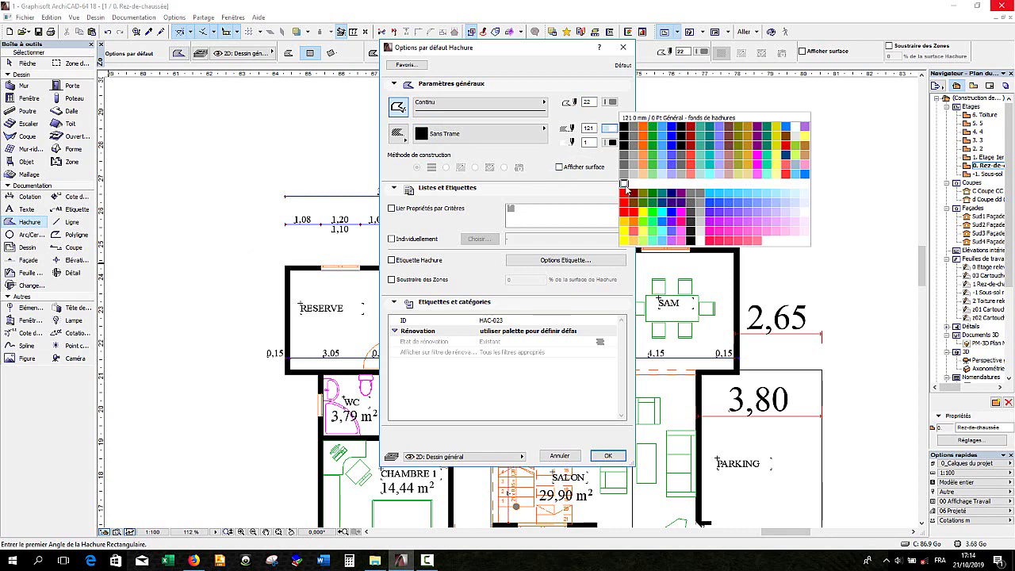
left_click(625, 190)
left_click(611, 143)
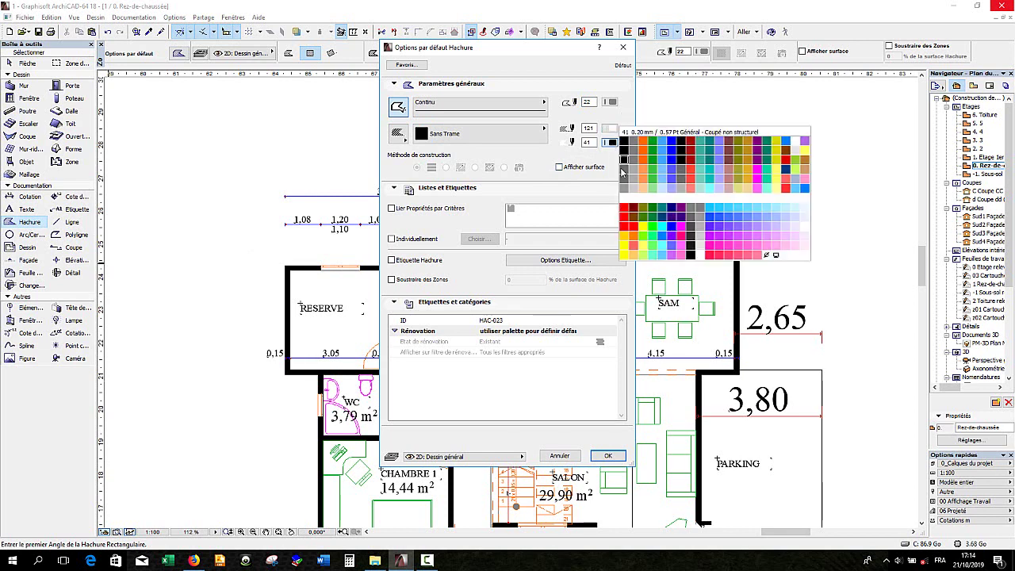
left_click(628, 200)
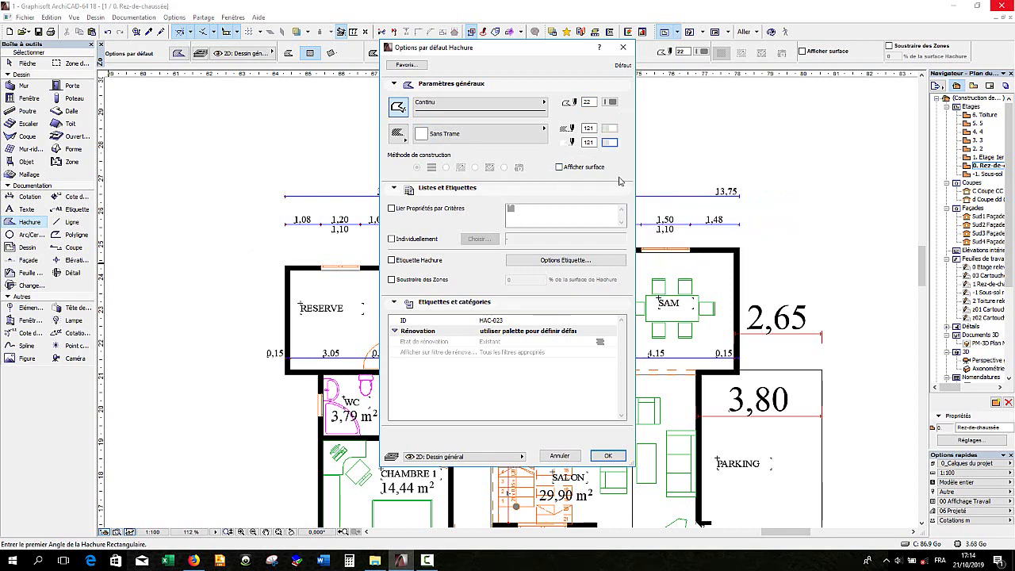
left_click(455, 136)
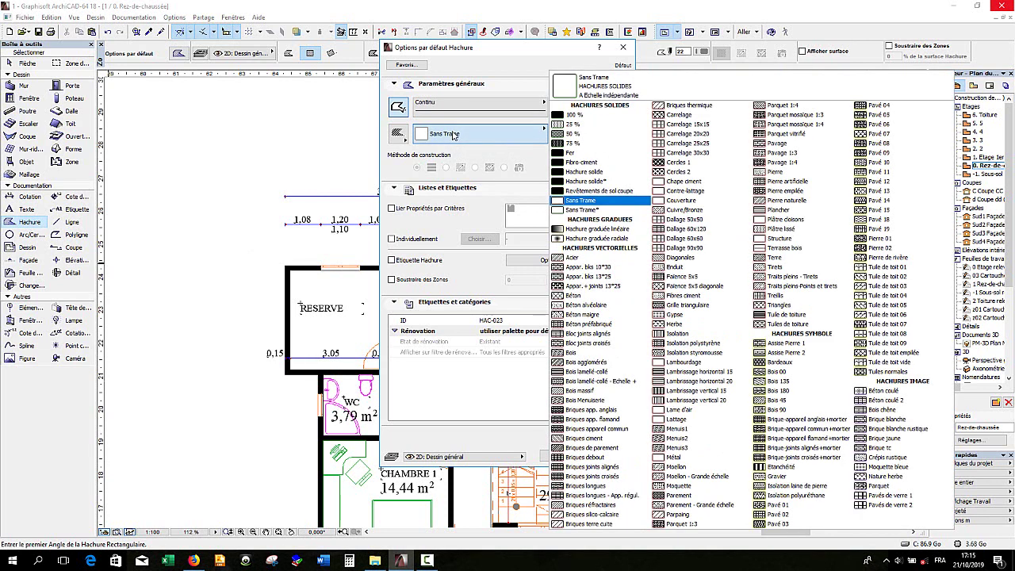
left_click(585, 204)
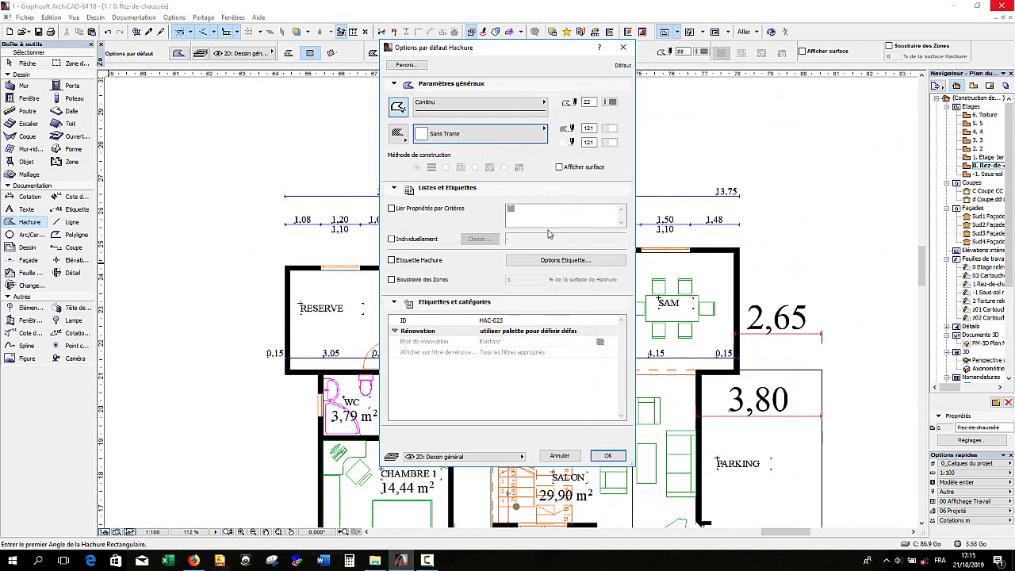
left_click(560, 169)
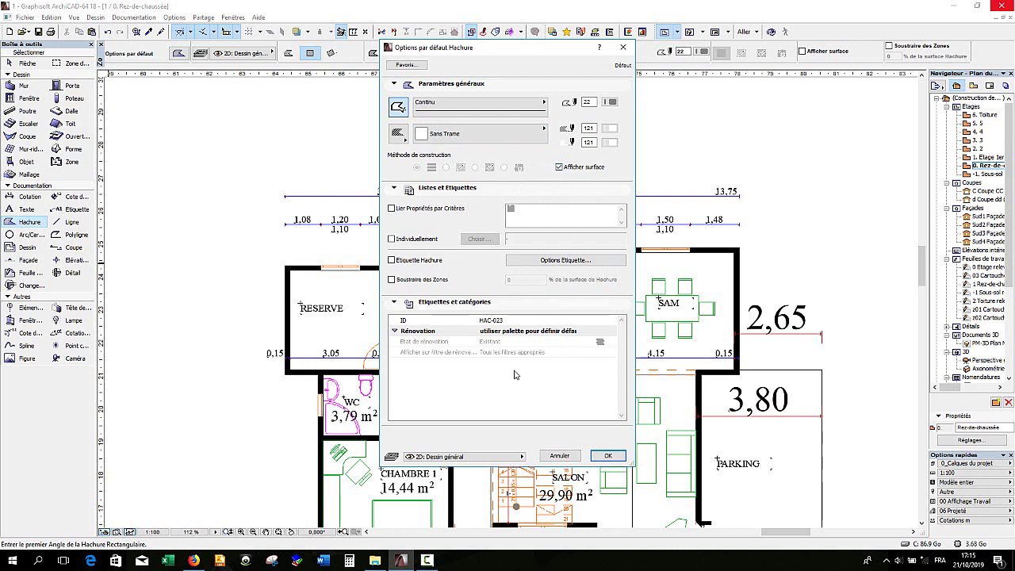
left_click(604, 455)
Draw a polygonal hatch along the inner wall corners of RESERVE and place its area label below the room name
scroll(302, 238, "up", 3)
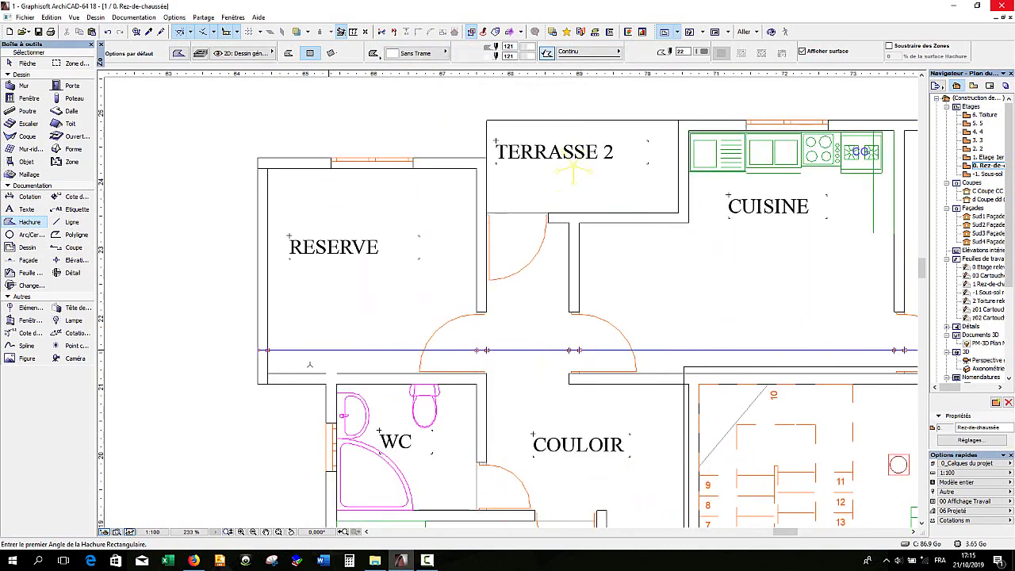
left_click(269, 168)
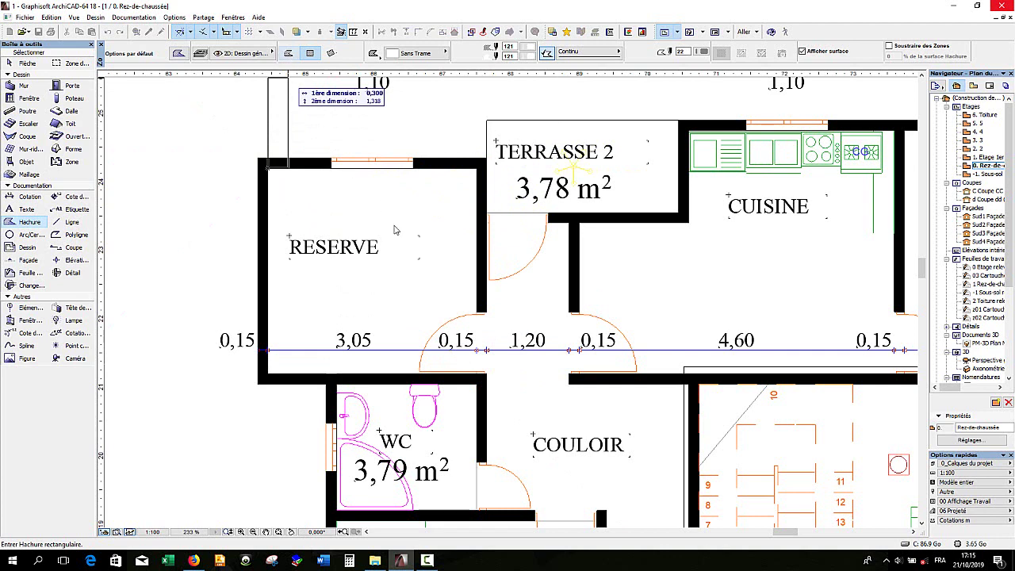
left_click(289, 53)
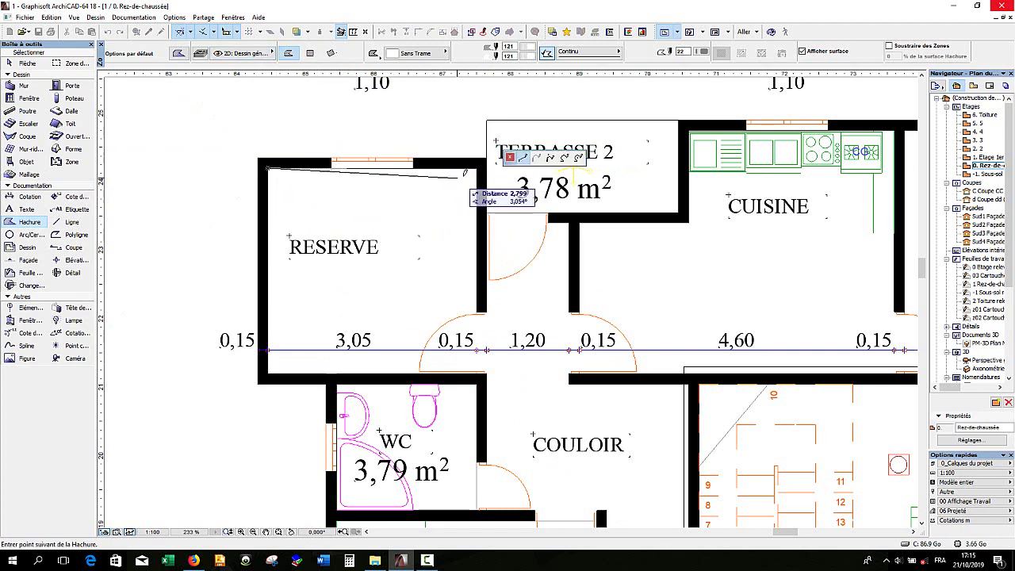
scroll(471, 376, "up", 4)
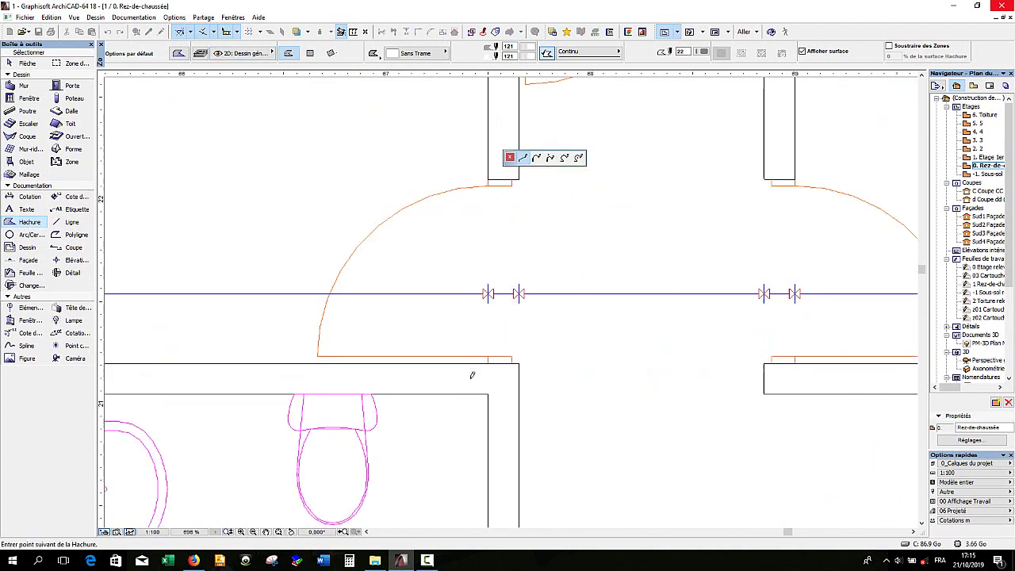
scroll(476, 365, "up", 1)
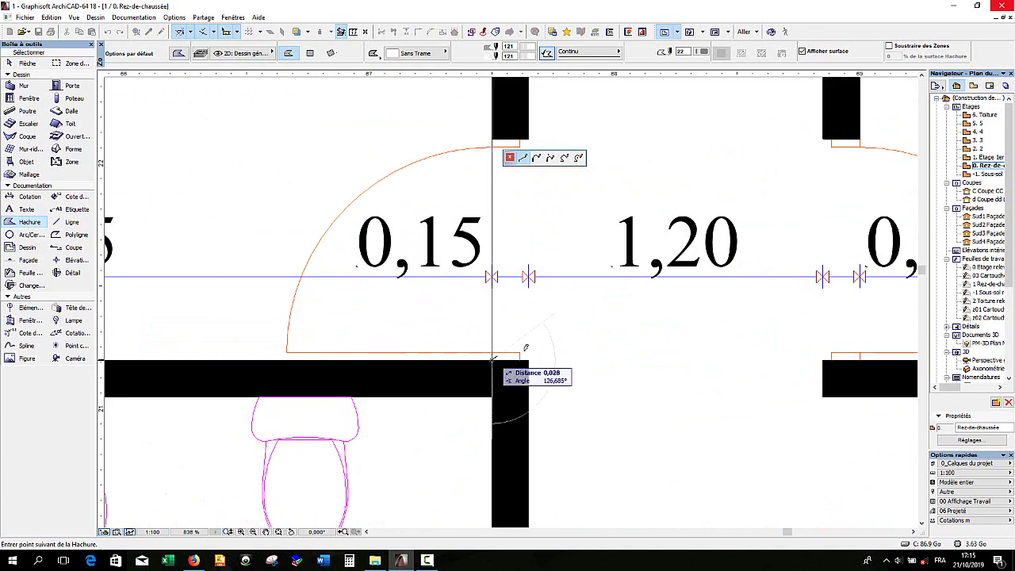
scroll(493, 358, "down", 4)
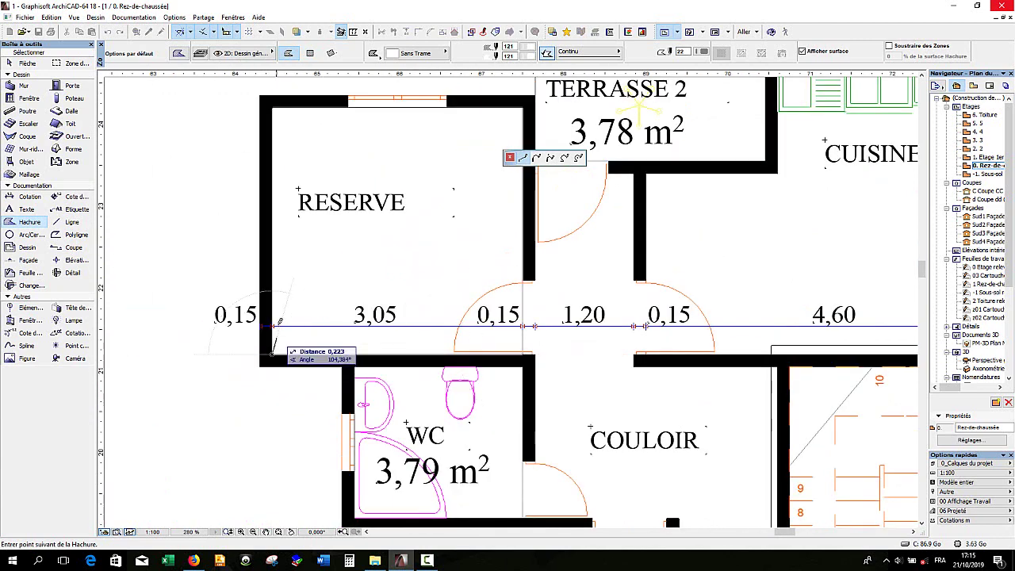
left_click(273, 106)
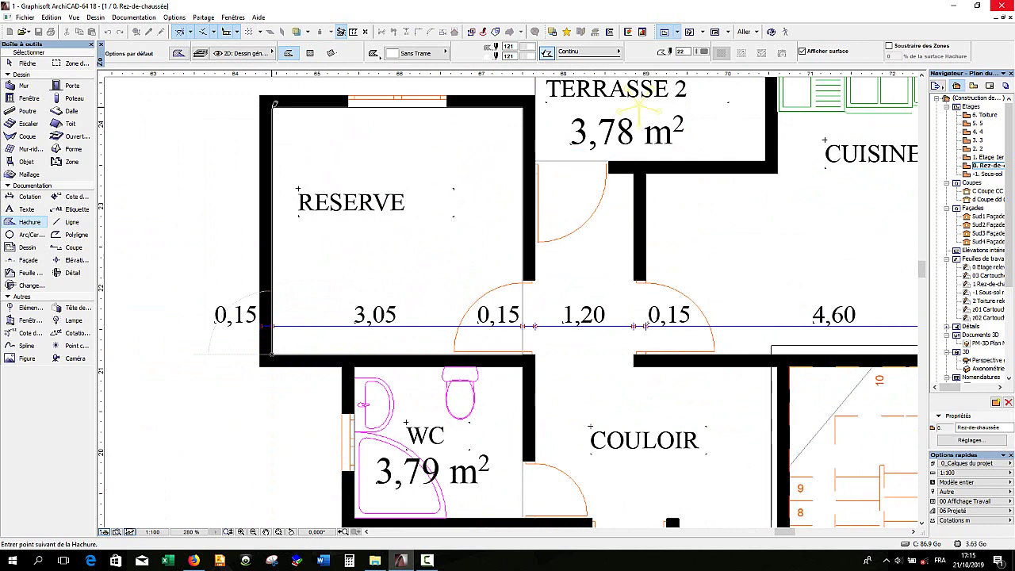
left_click(273, 104)
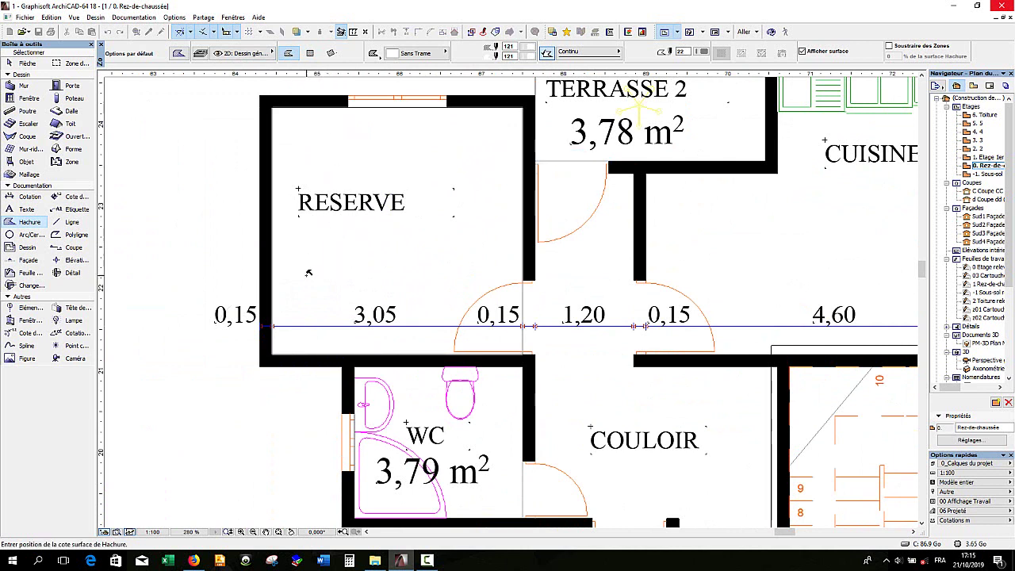
left_click(302, 281)
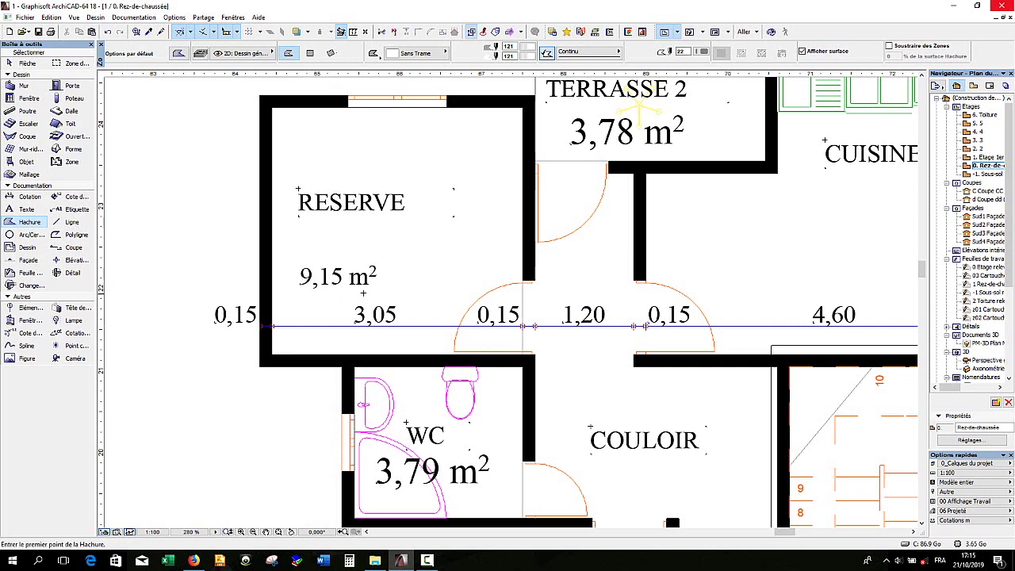
scroll(304, 274, "down", 3)
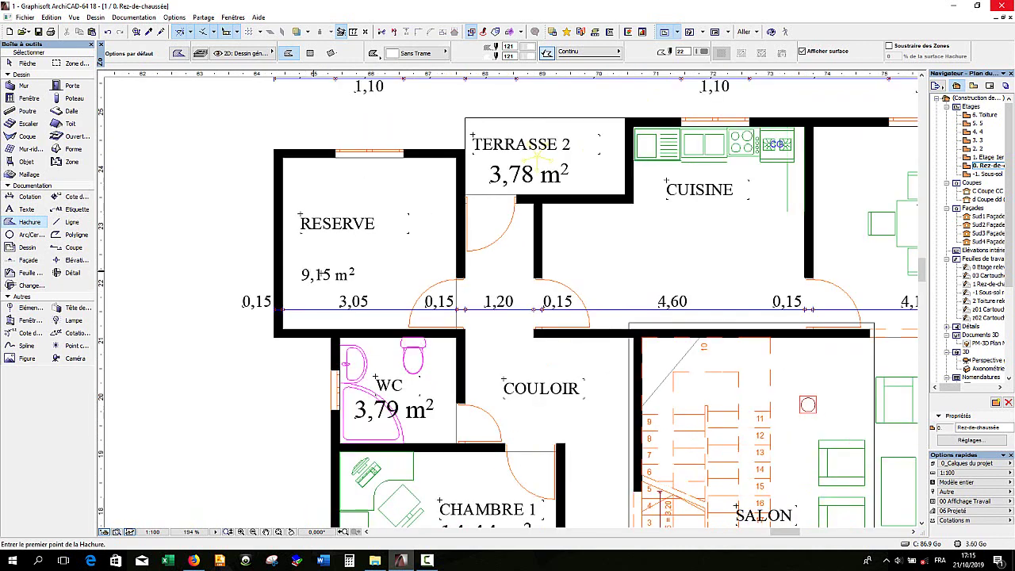
Draw a rectangular hatch between opposite inner wall corners of SAM and place its area label below the room name
left_click(318, 56)
scroll(296, 207, "down", 2)
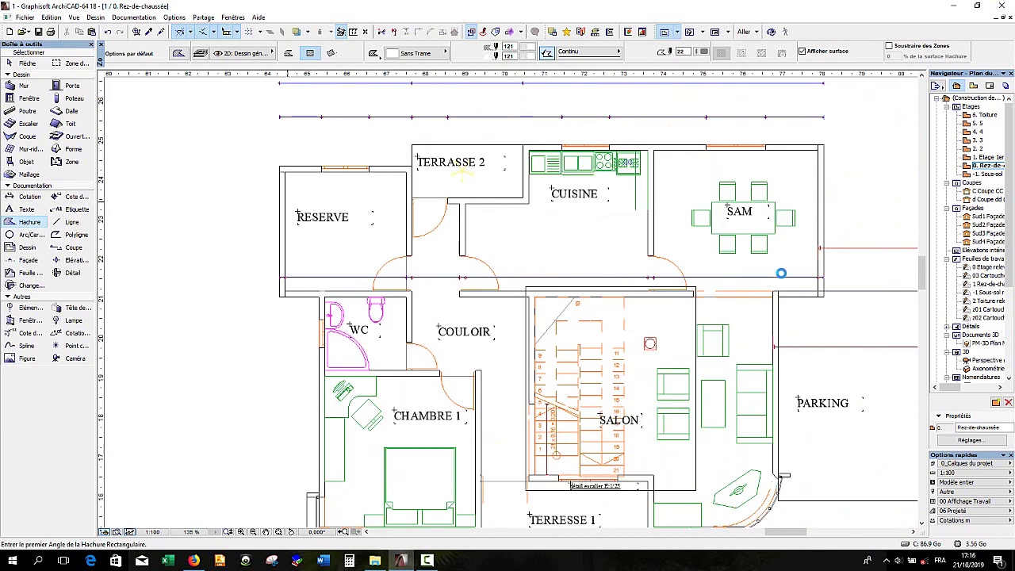
scroll(833, 258, "up", 3)
scroll(591, 227, "down", 4)
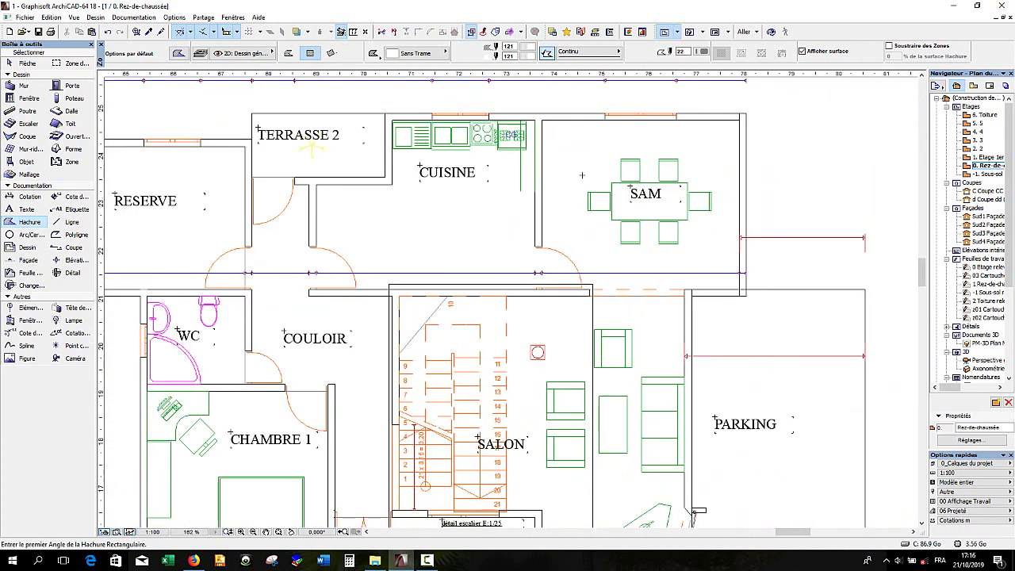
scroll(554, 126, "up", 2)
left_click(544, 119)
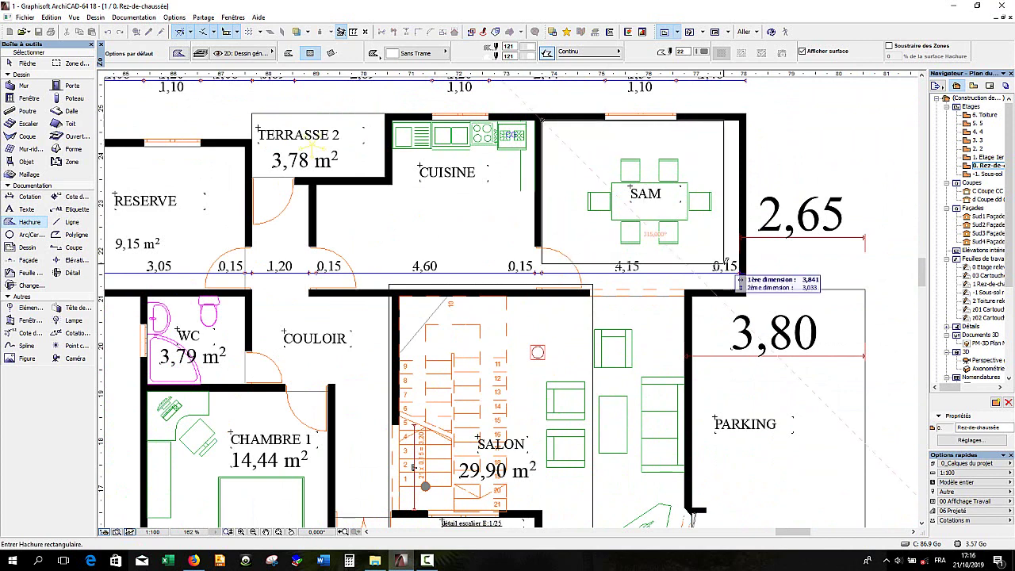
left_click(743, 284)
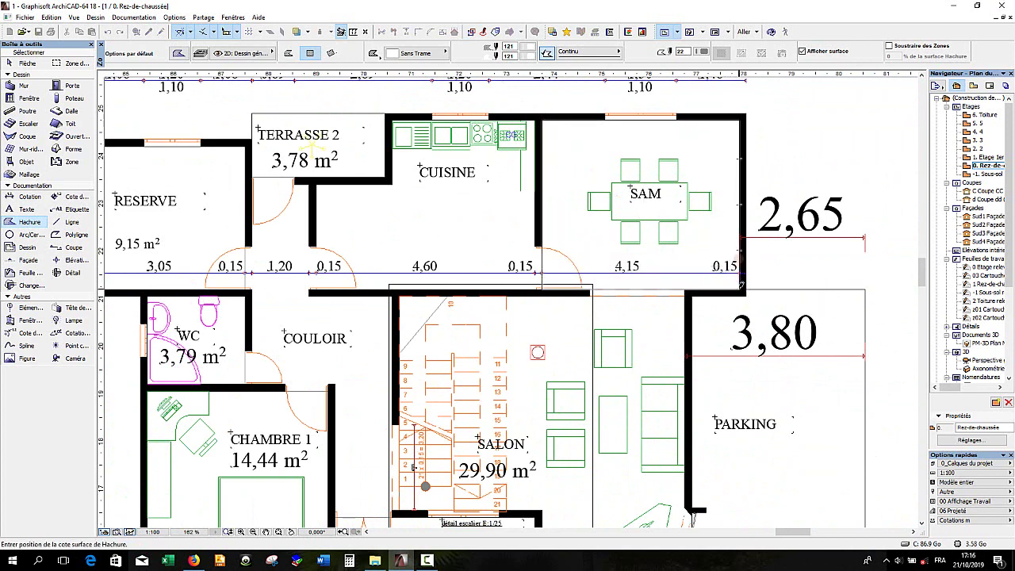
scroll(639, 228, "up", 4)
left_click(639, 228)
scroll(640, 228, "up", 1)
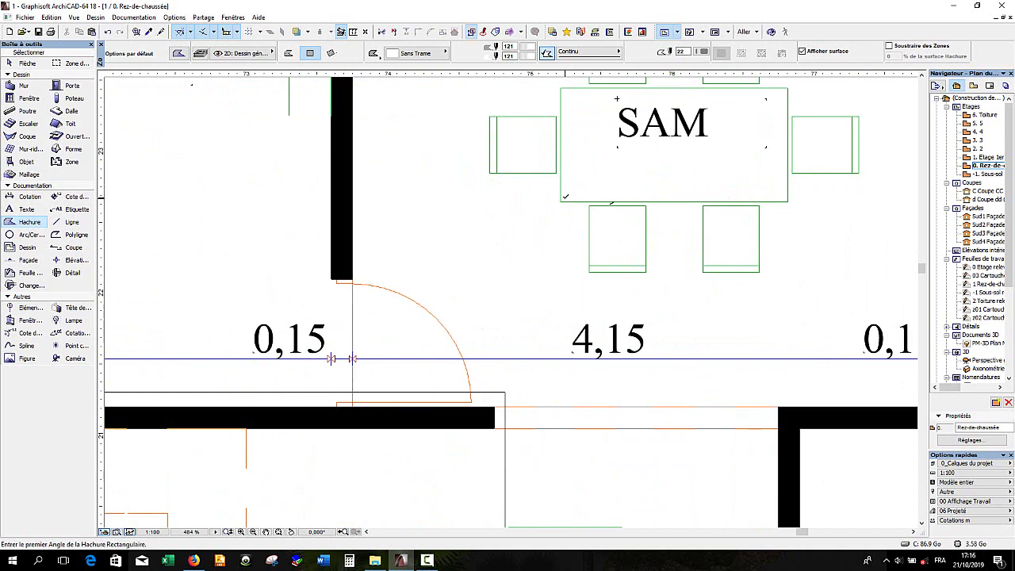
Move the SAM area label to the free space above the dining table and its upper chairs
key("Escape")
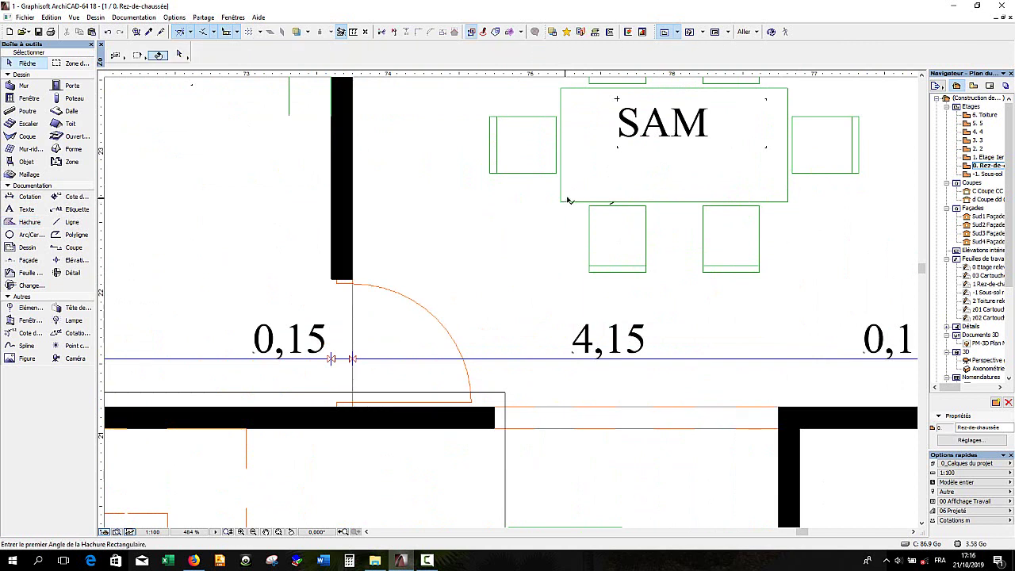
left_click(567, 200)
left_click(565, 199)
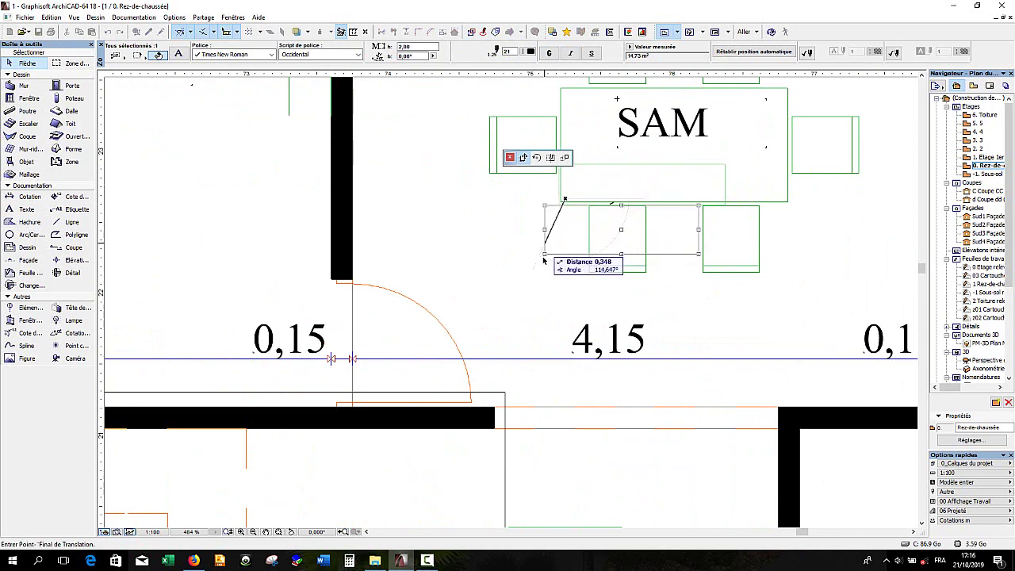
left_click(669, 323)
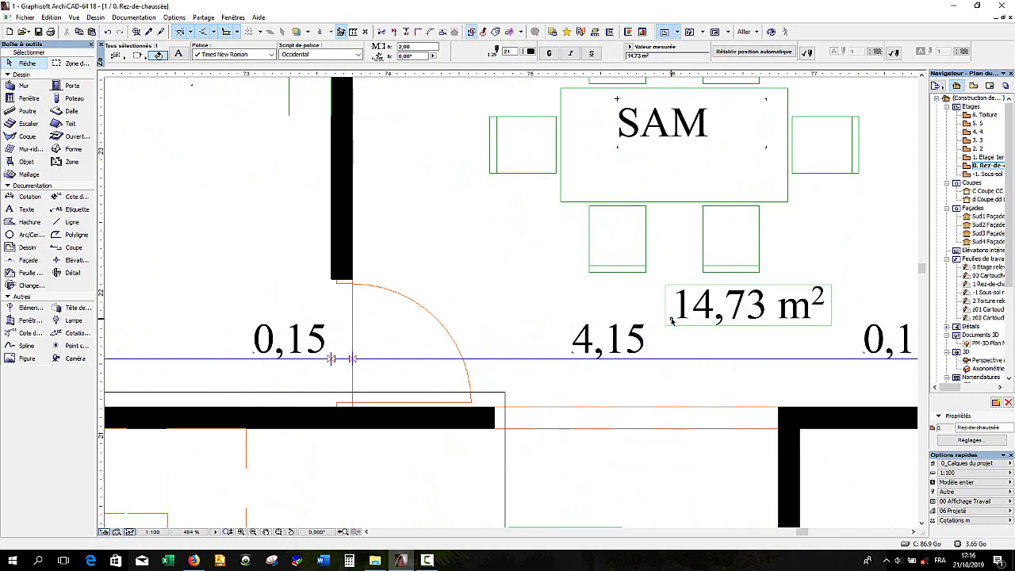
scroll(679, 333, "down", 3)
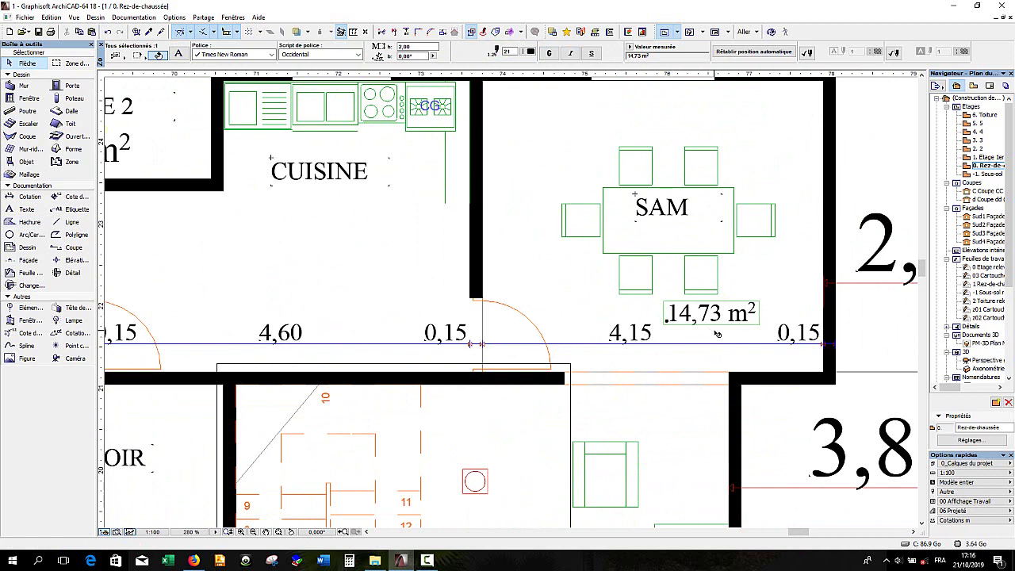
left_click(671, 323)
left_click(620, 124)
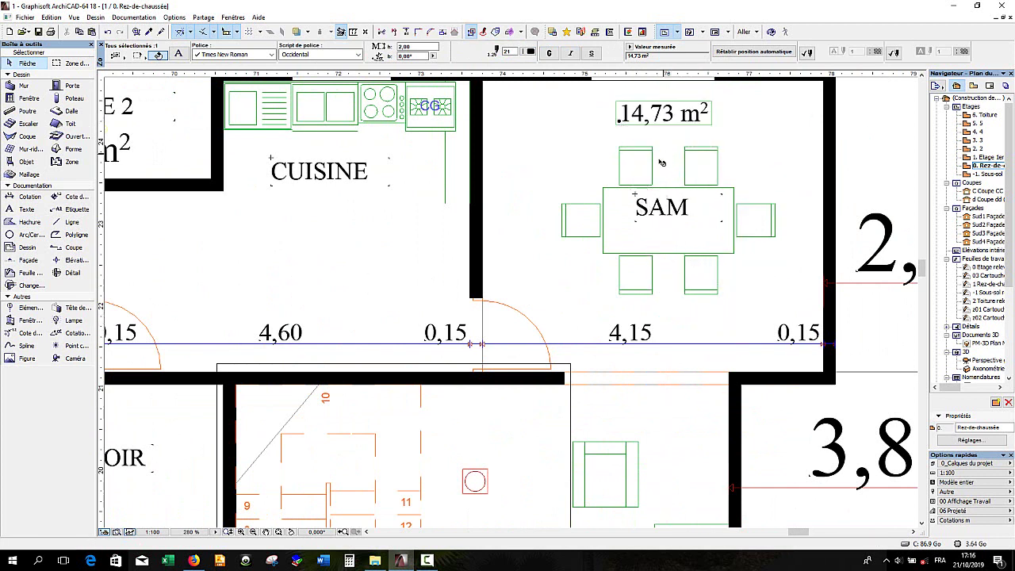
Draw a rectangular hatch over CUISINE between its upper-right and lower-left inner wall corners and place its area label below the room name
scroll(526, 290, "down", 3)
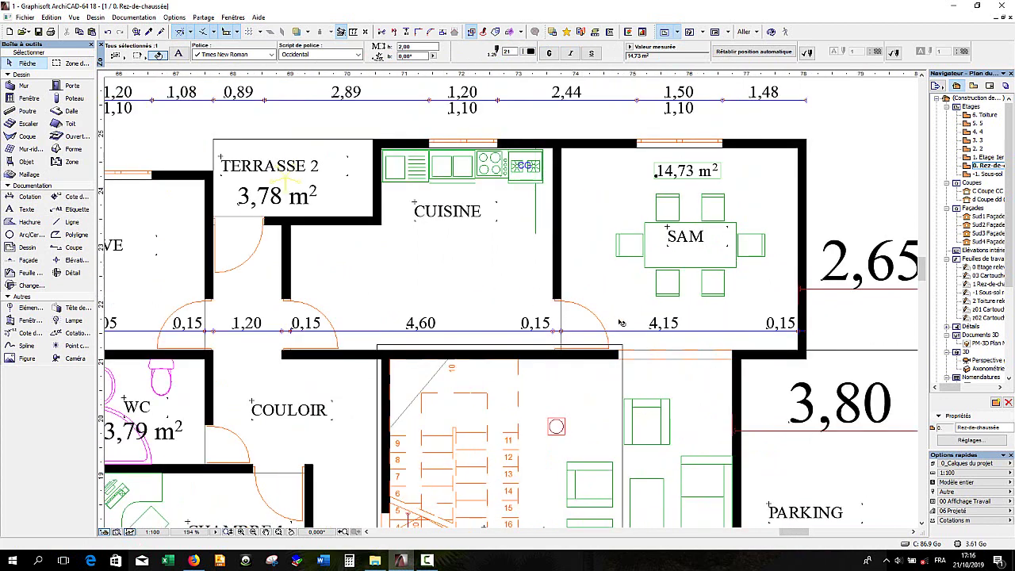
scroll(351, 276, "up", 2)
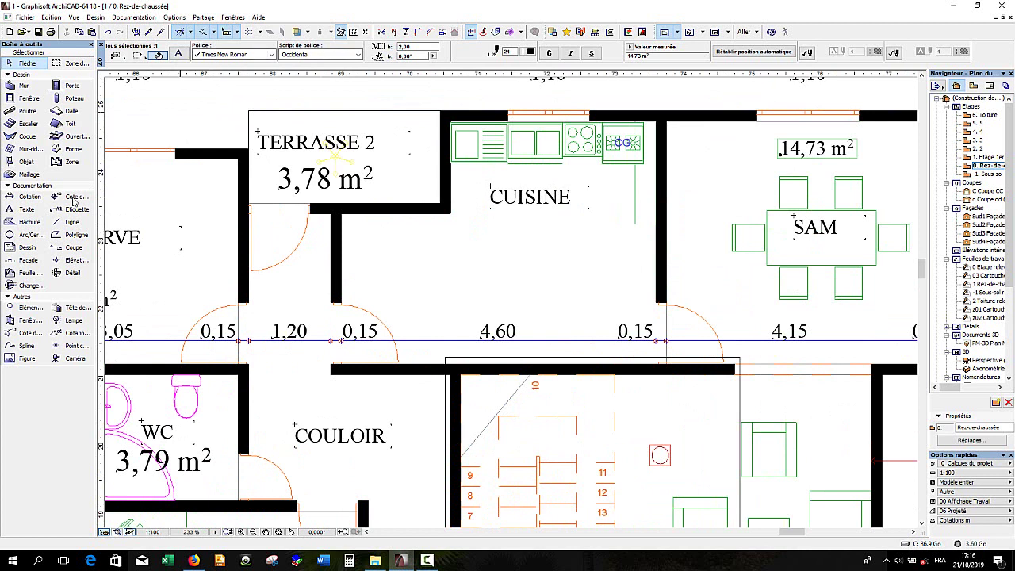
key("Escape")
left_click(29, 222)
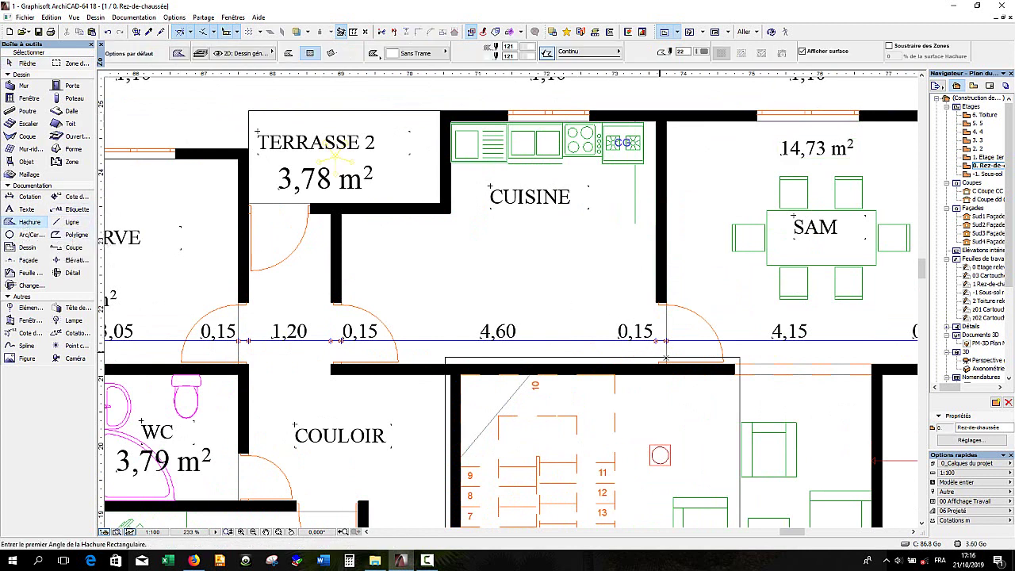
left_click(656, 122)
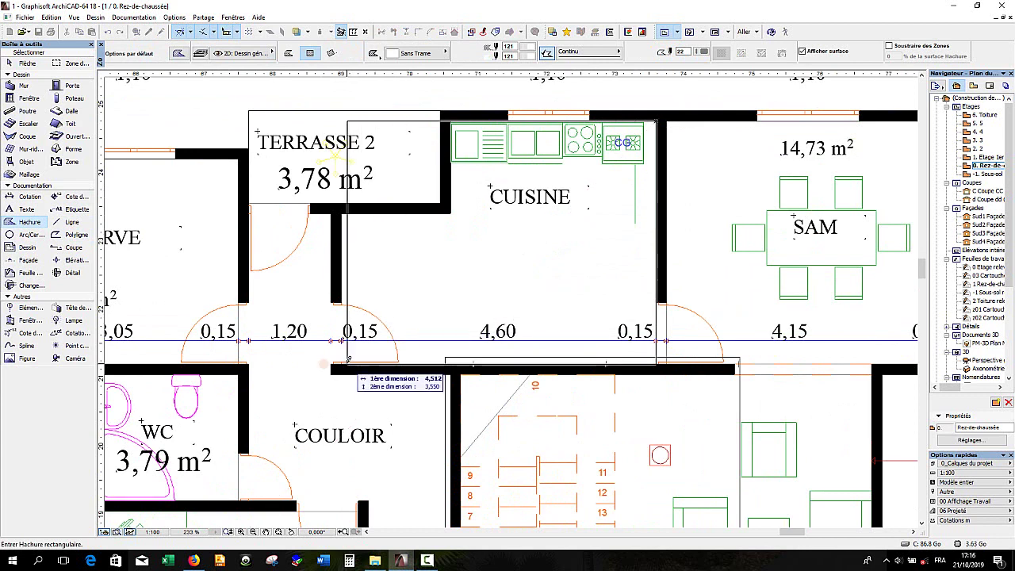
scroll(344, 359, "up", 5)
scroll(335, 366, "up", 5)
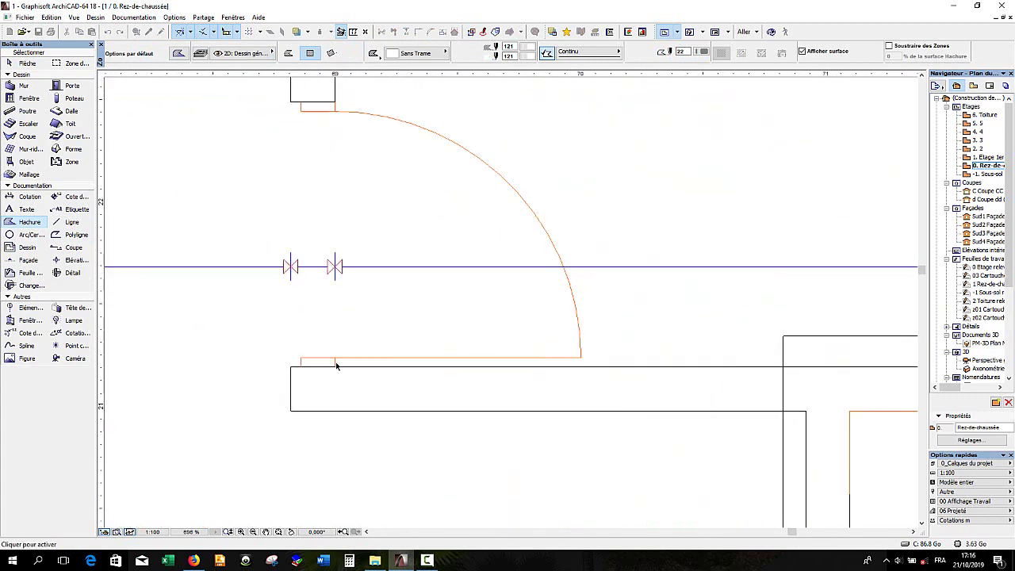
scroll(336, 367, "down", 8)
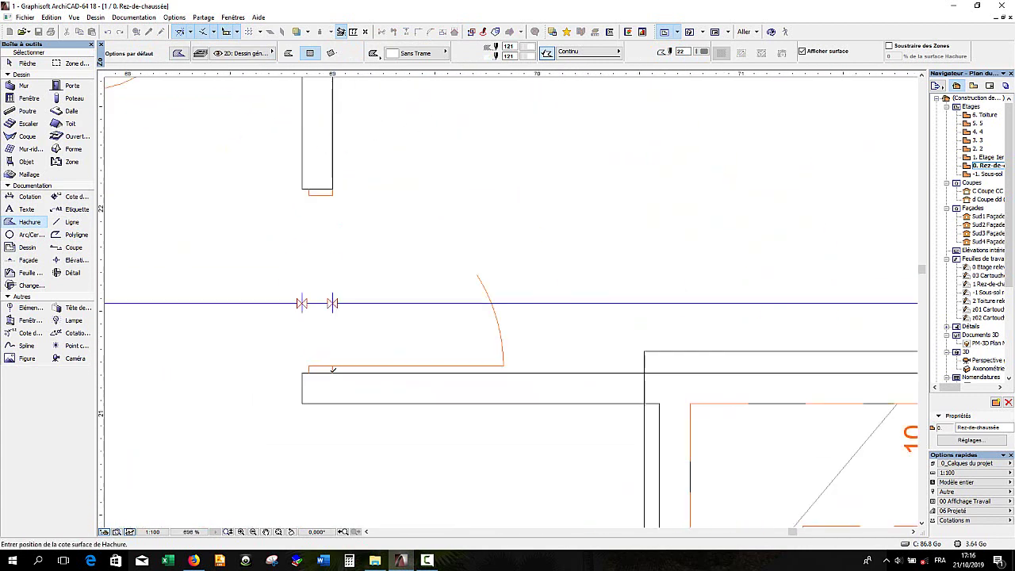
left_click(499, 262)
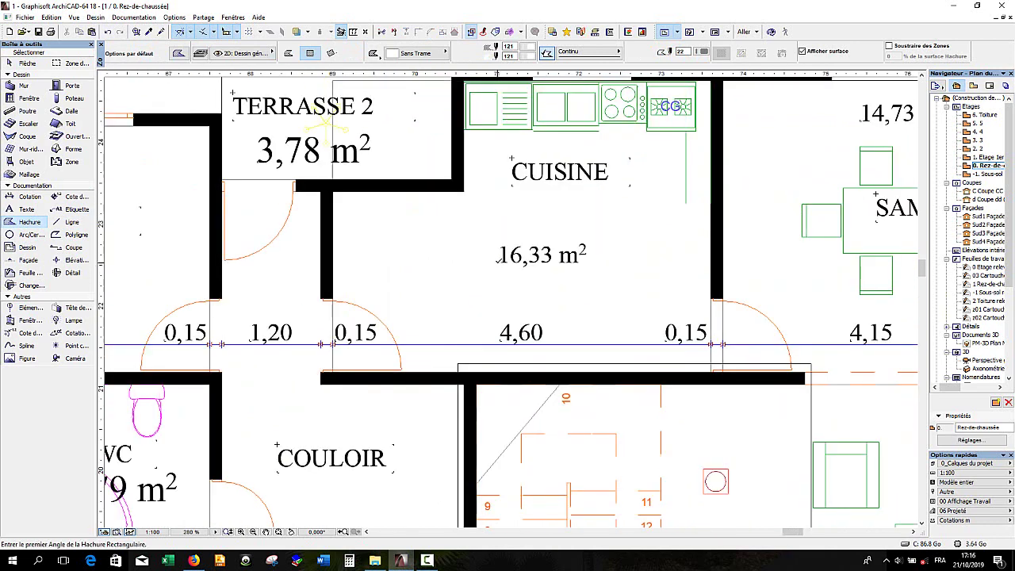
Select the CUISINE hatch and insert a node on its upper edge at the inner wall corner beside the sink
scroll(325, 125, "down", 2)
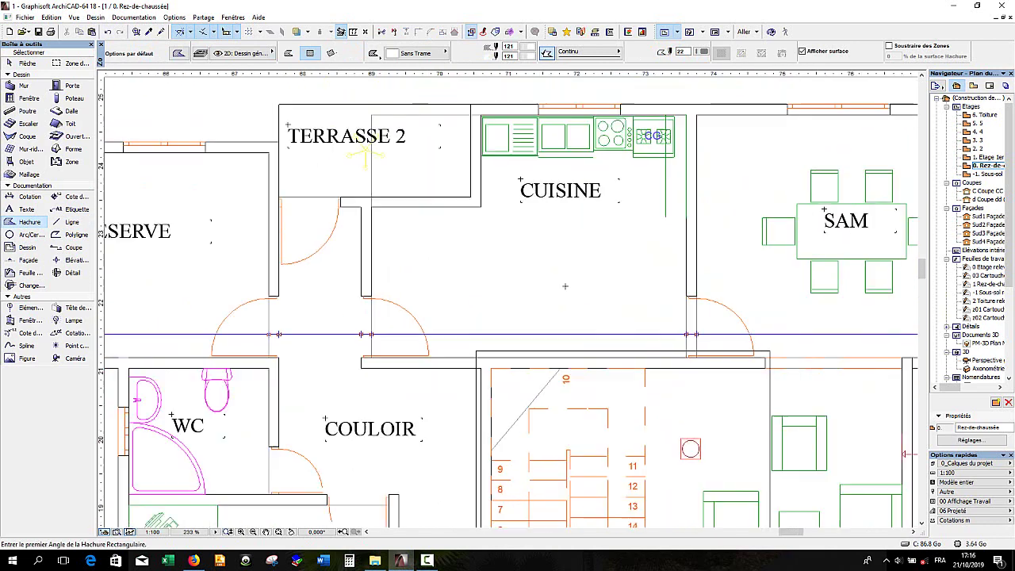
scroll(399, 173, "up", 2)
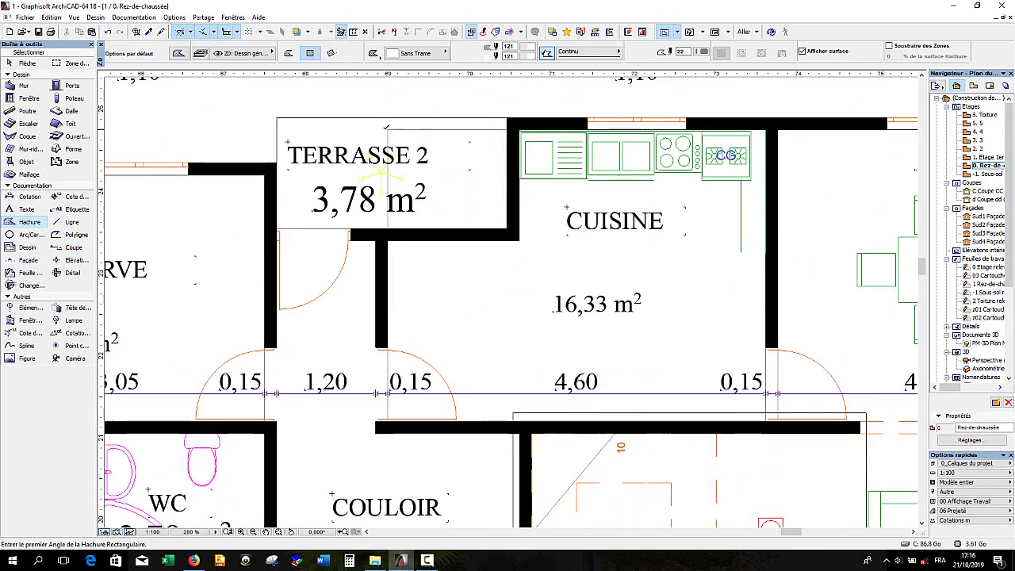
scroll(382, 132, "up", 5)
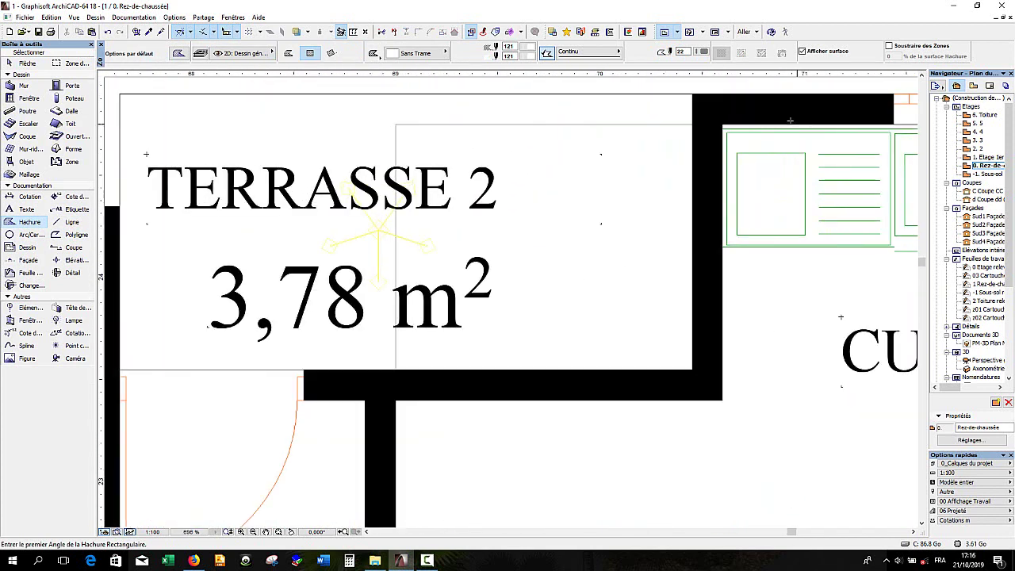
key("Escape")
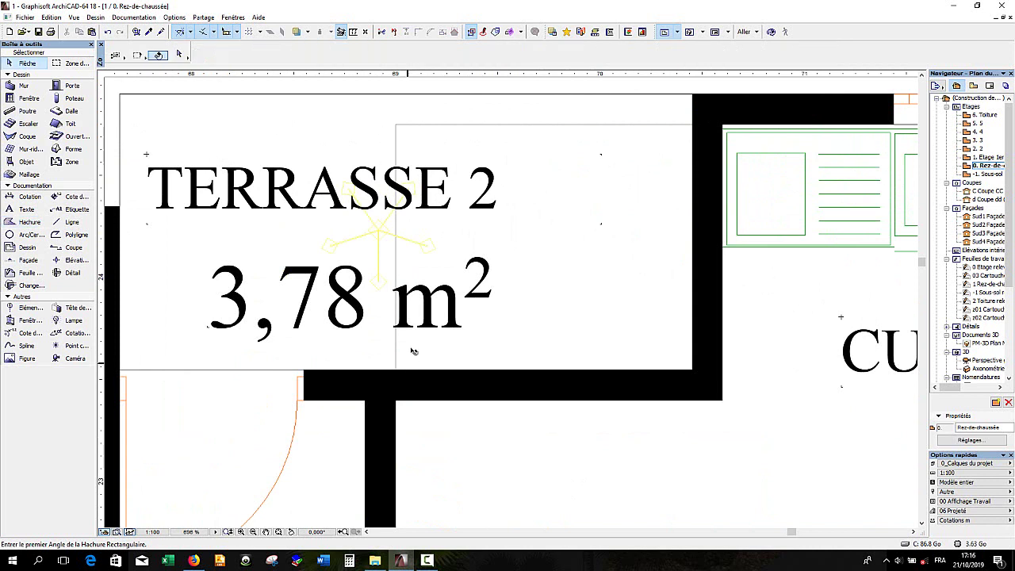
left_click(396, 127)
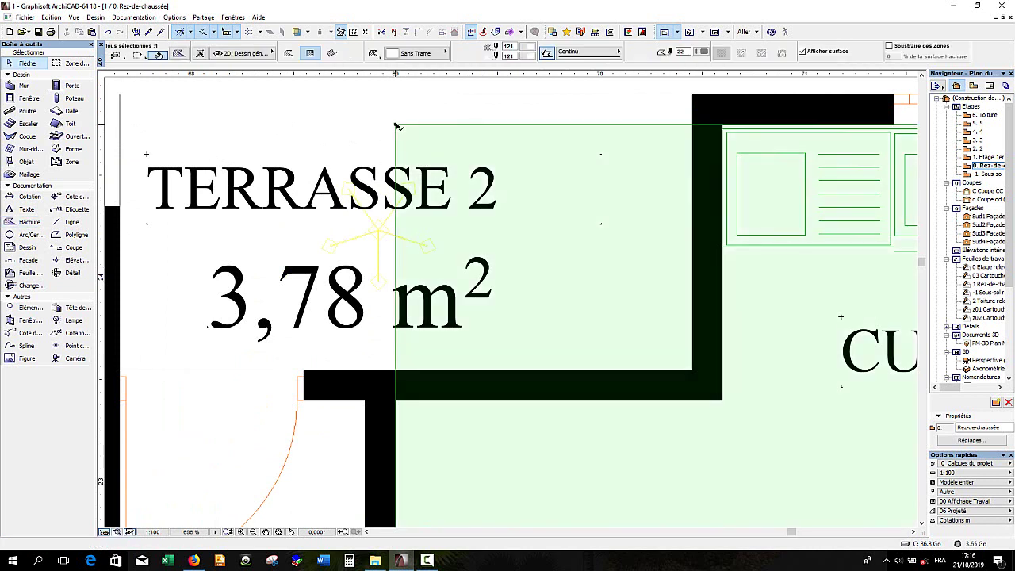
left_click(500, 126)
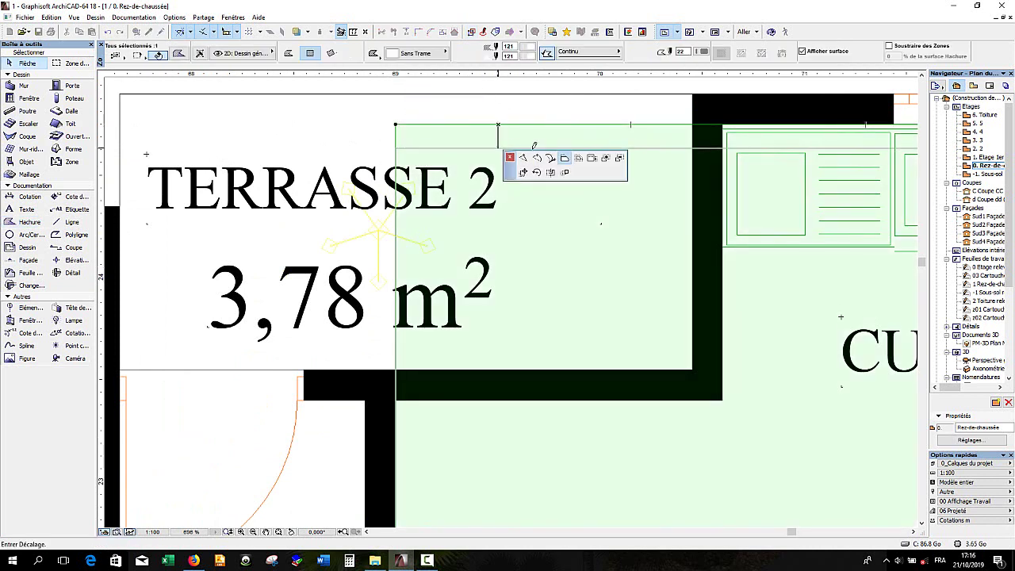
mouse_move(524, 161)
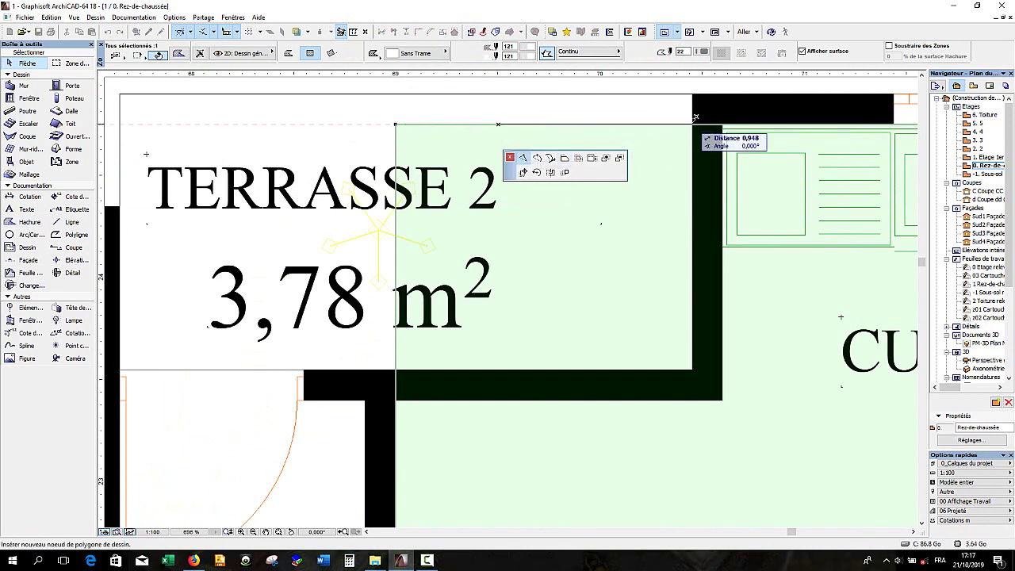
scroll(723, 120, "up", 3)
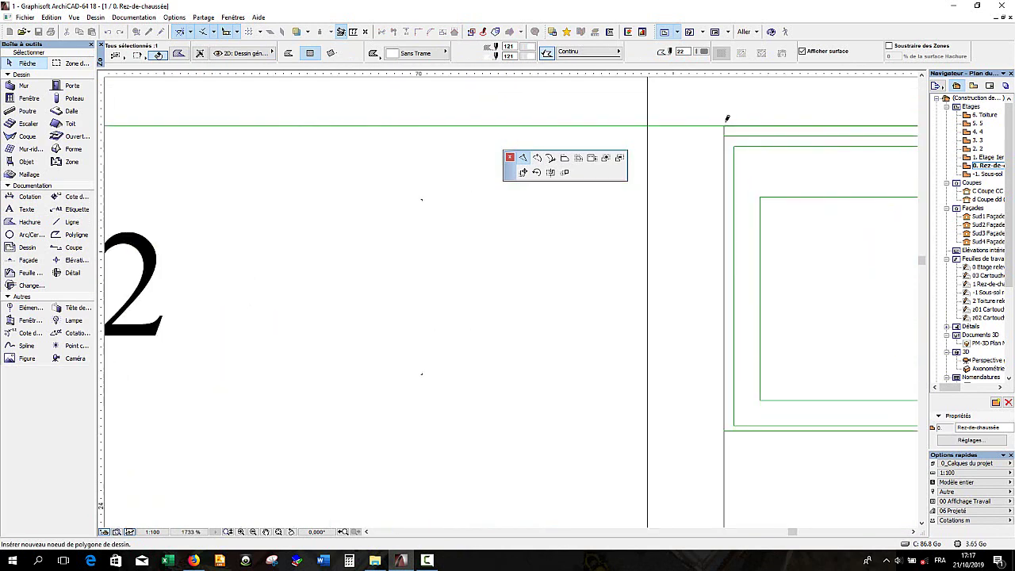
scroll(690, 127, "down", 5)
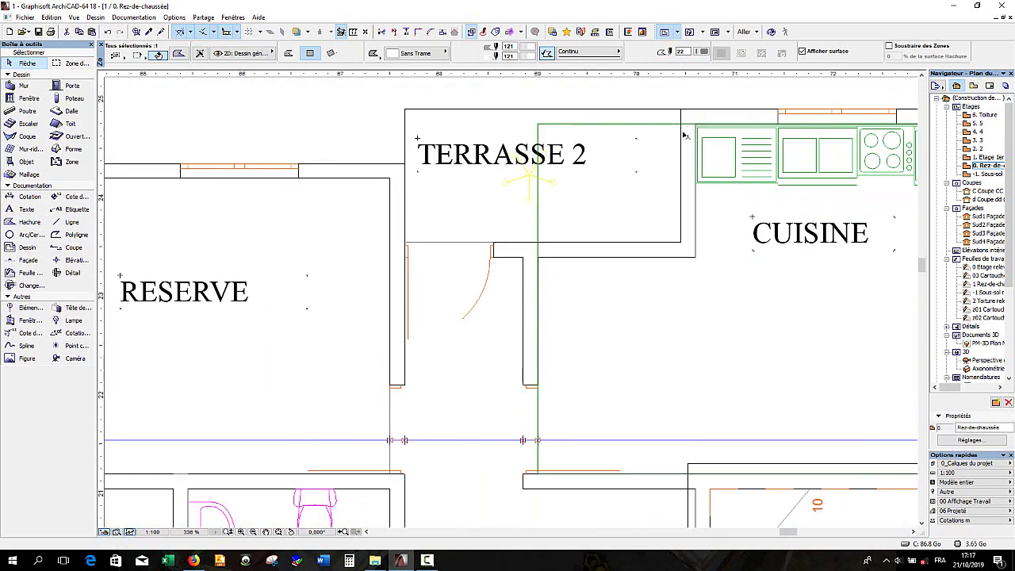
Insert a node on the CUISINE hatch's left edge at the inner wall corner below TERRASSE 2
scroll(539, 277, "up", 2)
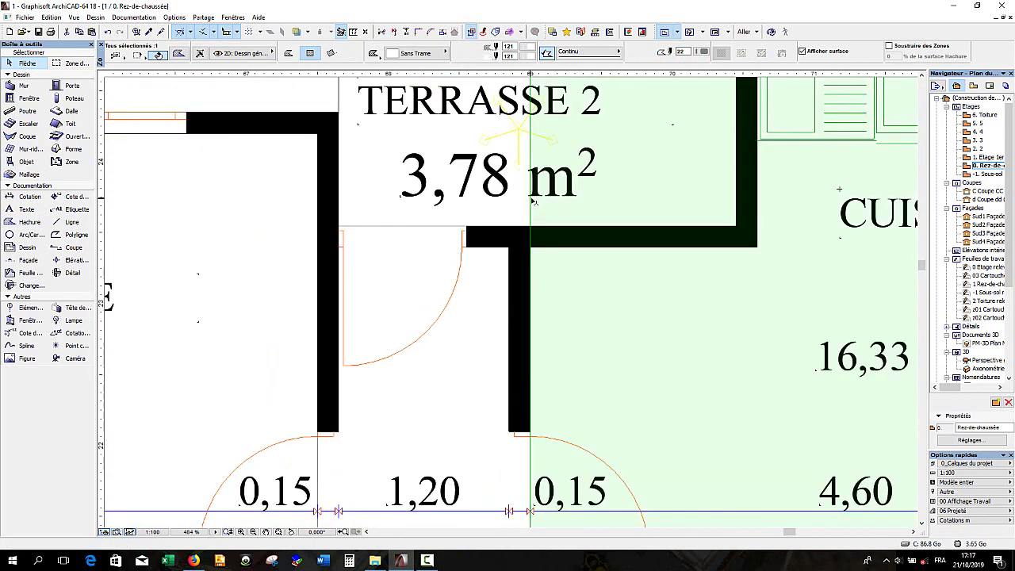
left_click(531, 200)
left_click(531, 245)
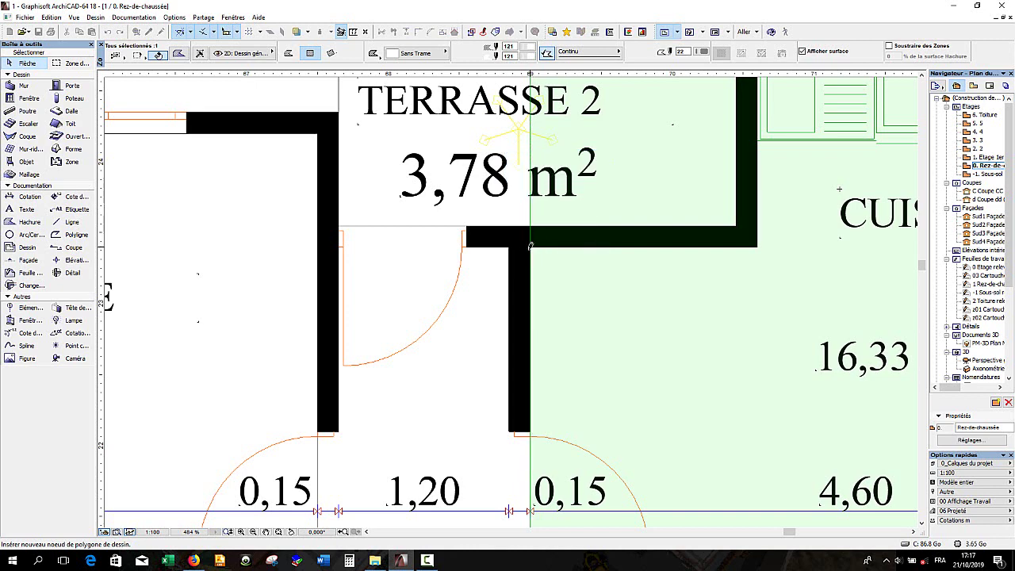
Reposition the CUISINE hatch's upper-left corner node onto the projecting wall corner so that TERRASSE 2 is excluded
scroll(560, 257, "down", 4)
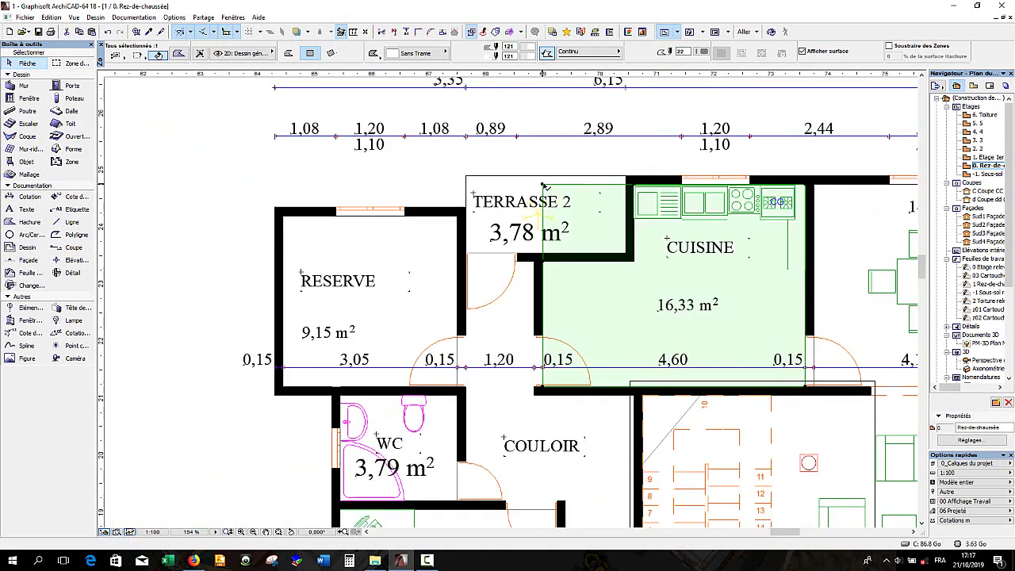
left_click(544, 185)
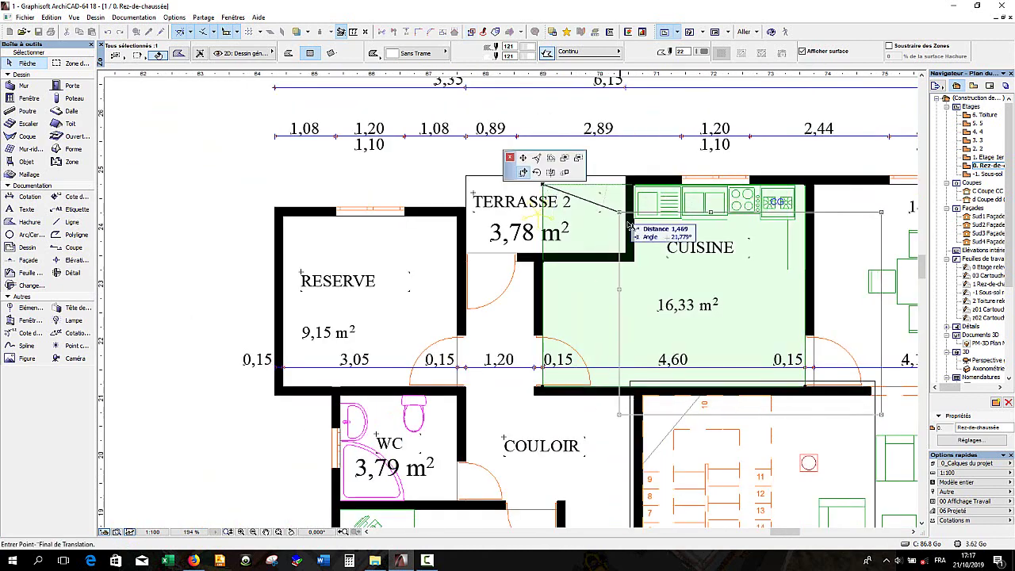
left_click(523, 159)
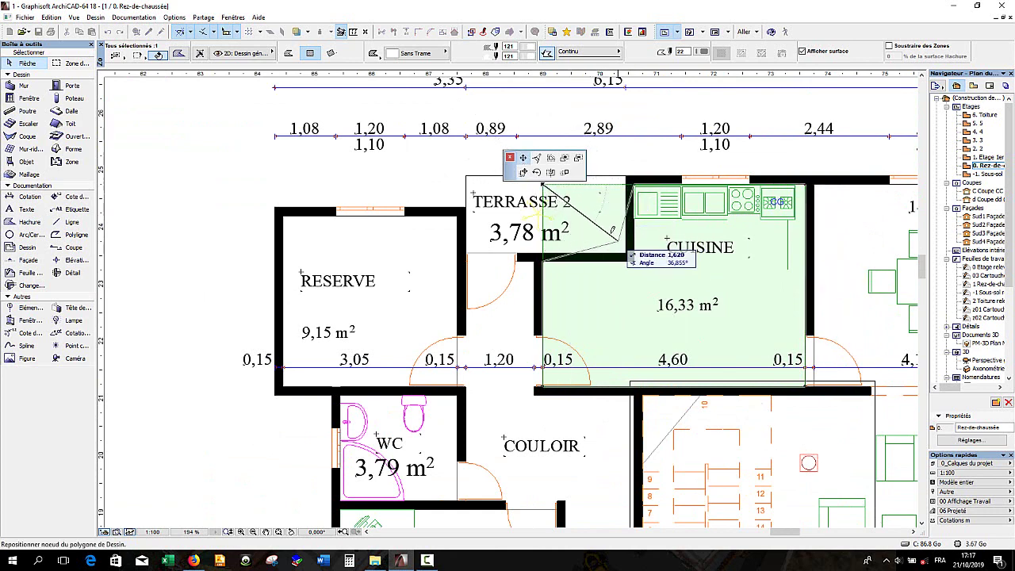
scroll(595, 211, "up", 5)
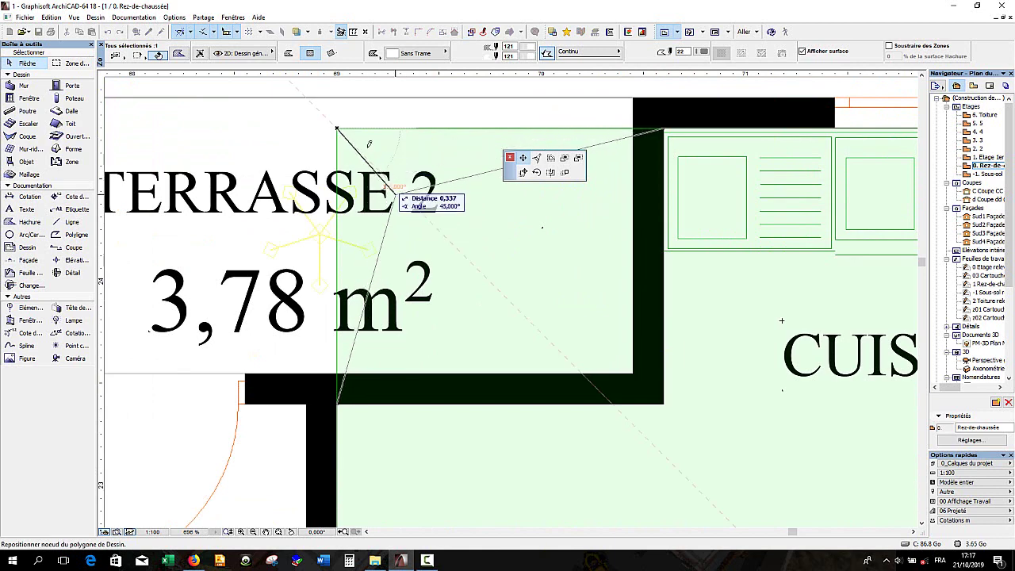
left_click(668, 402)
scroll(562, 314, "down", 4)
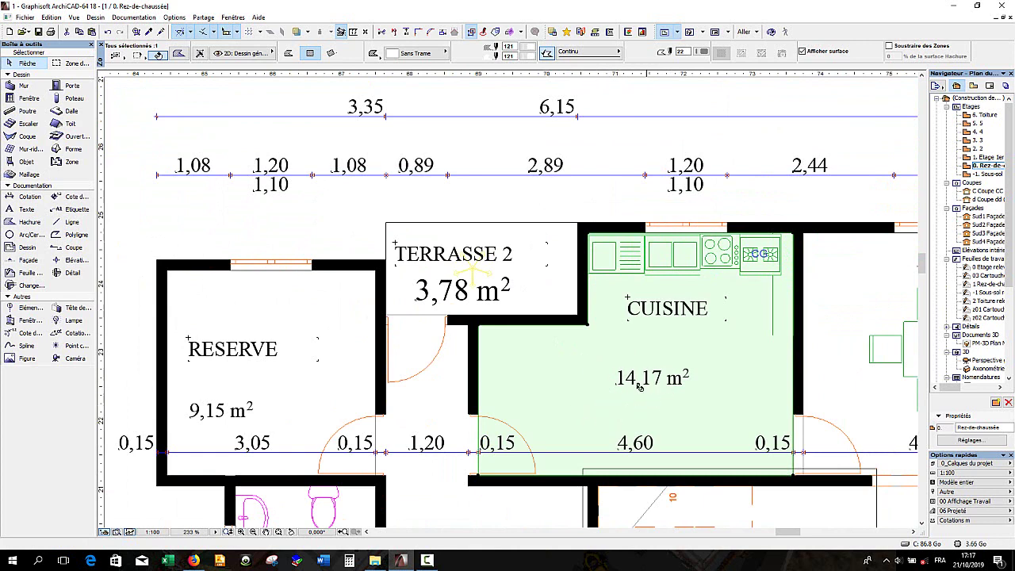
Deselect the hatch and move the CUISINE area label directly beneath the room name
scroll(652, 381, "down", 3)
scroll(685, 420, "up", 3)
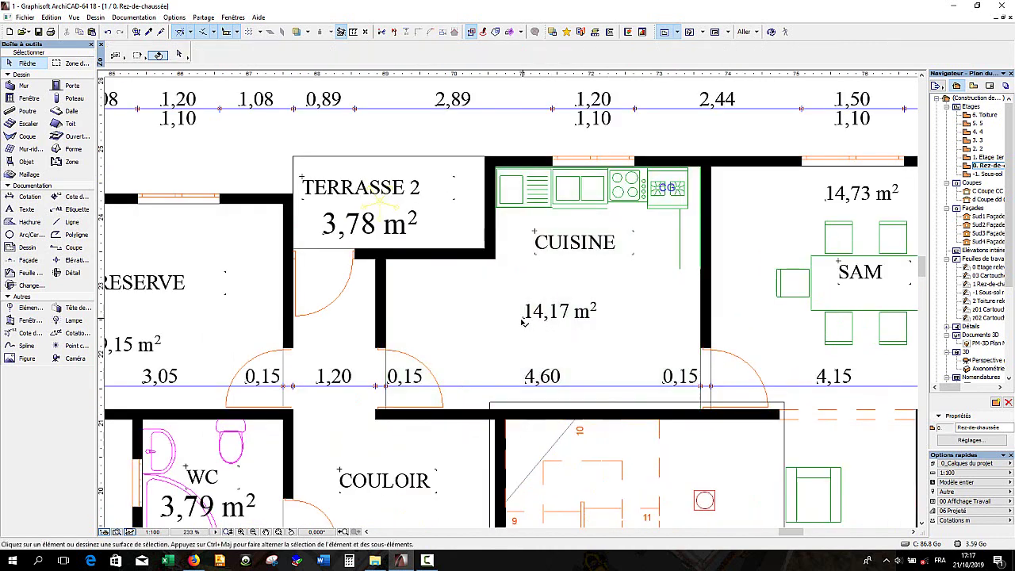
left_click(523, 320)
left_click_drag(524, 321, 536, 284)
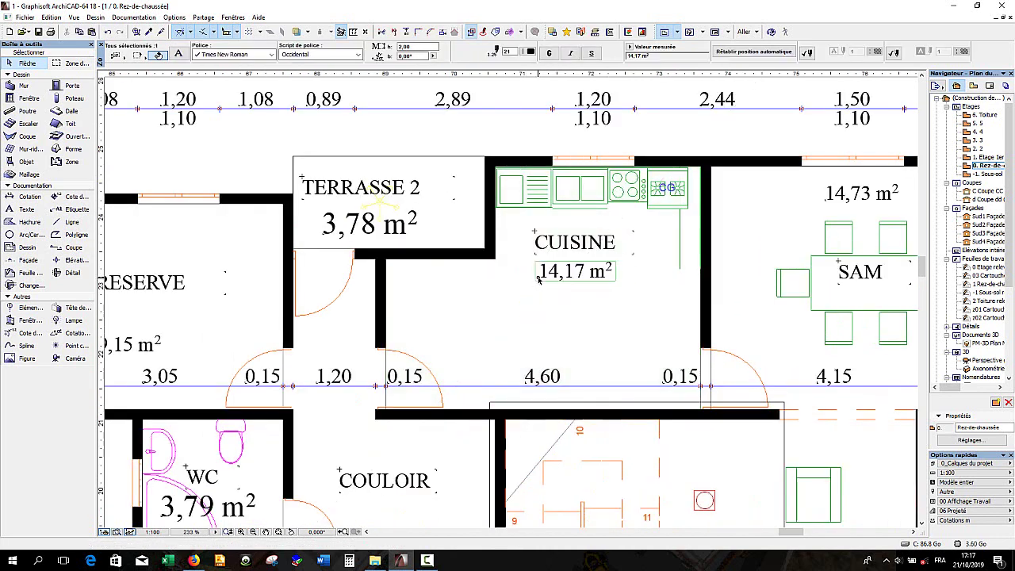
scroll(485, 262, "down", 1)
scroll(486, 262, "down", 3)
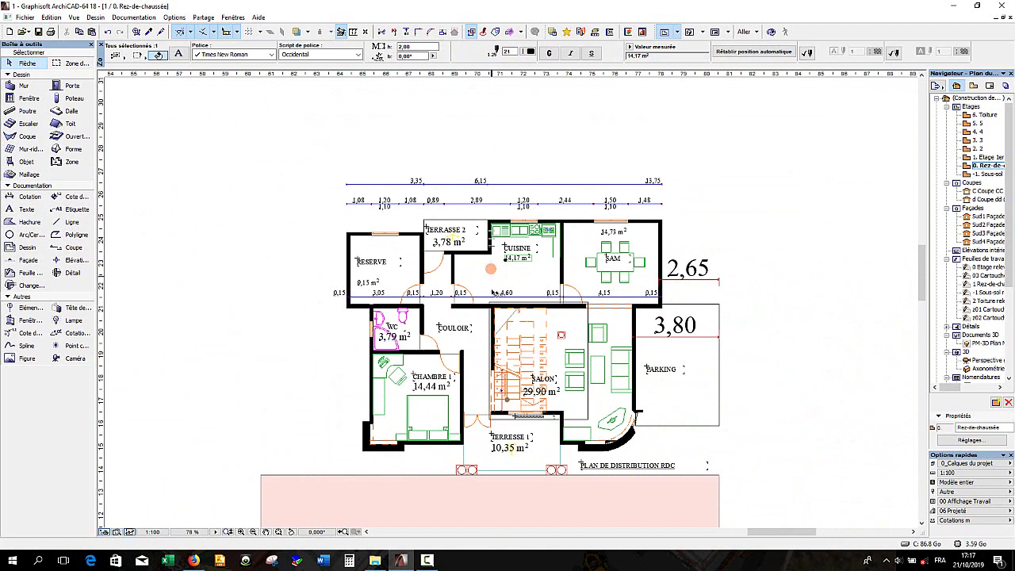